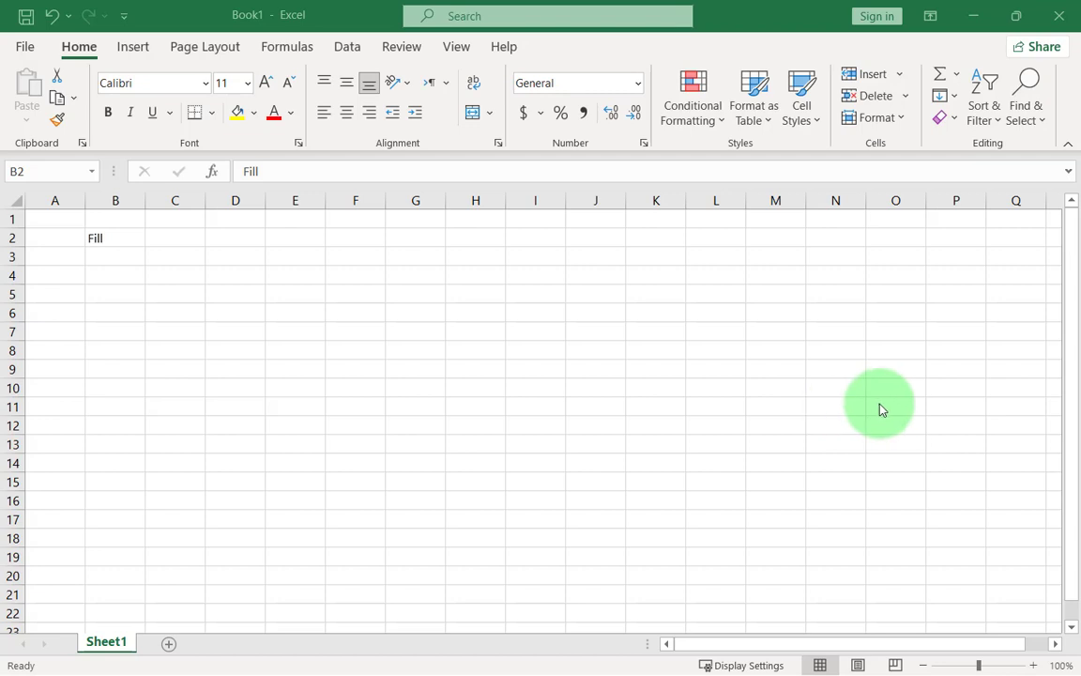
# Fill the text from B2 down through B17 and across the row to I2
pyautogui.click(105, 240)
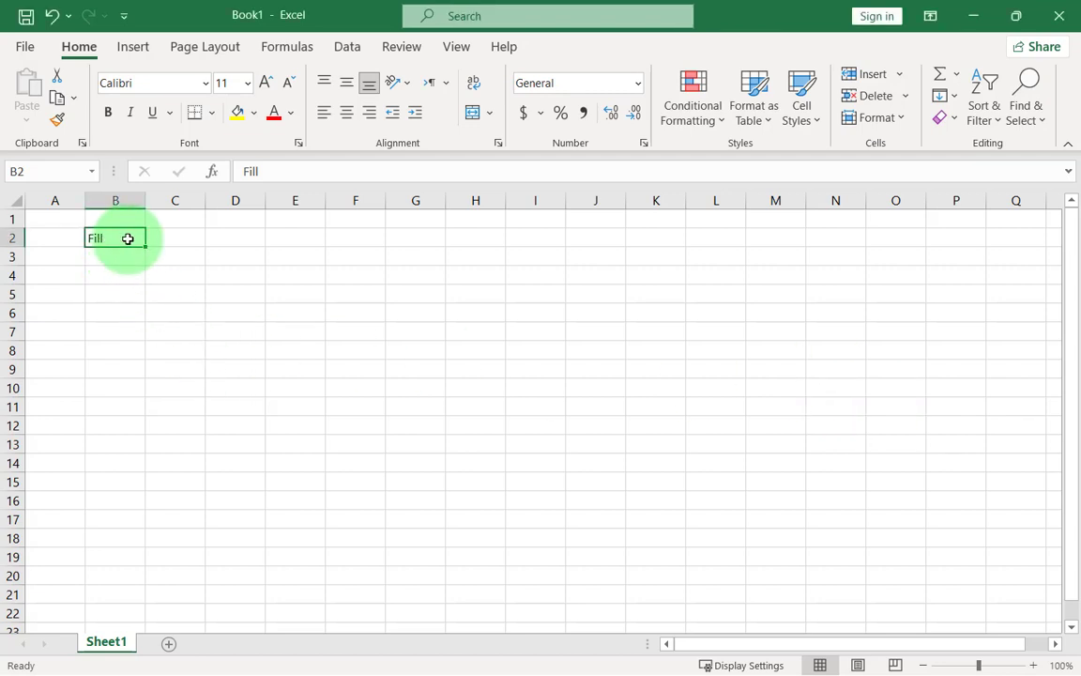
pyautogui.moveTo(128, 239); pyautogui.dragTo(133, 518)
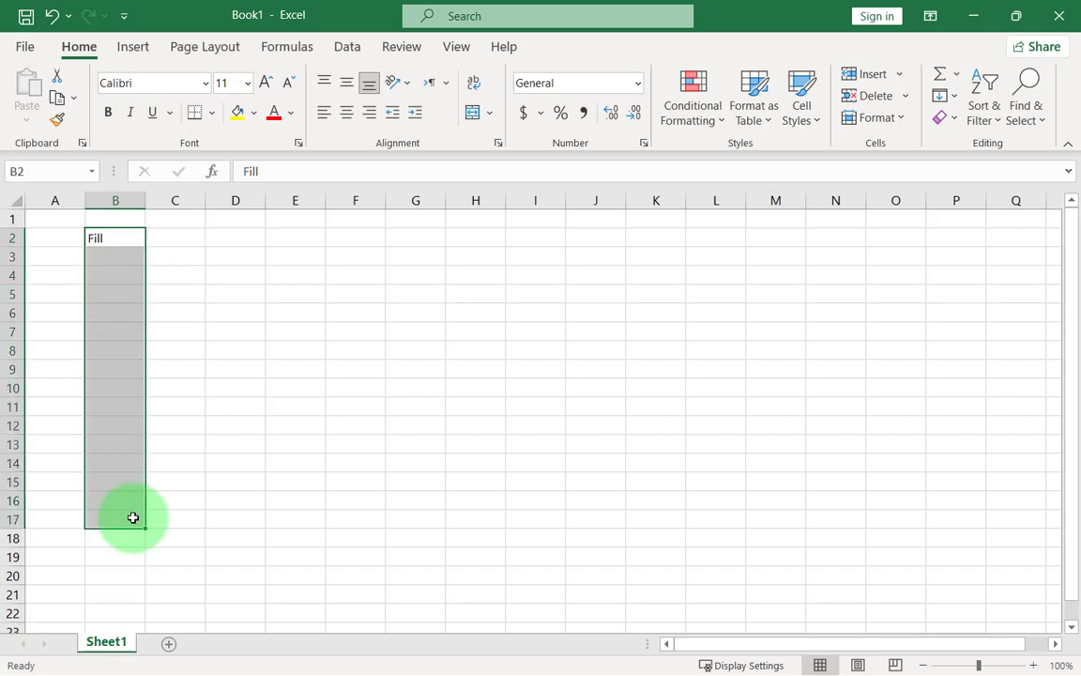
pyautogui.hotkey('ctrl', 'd')
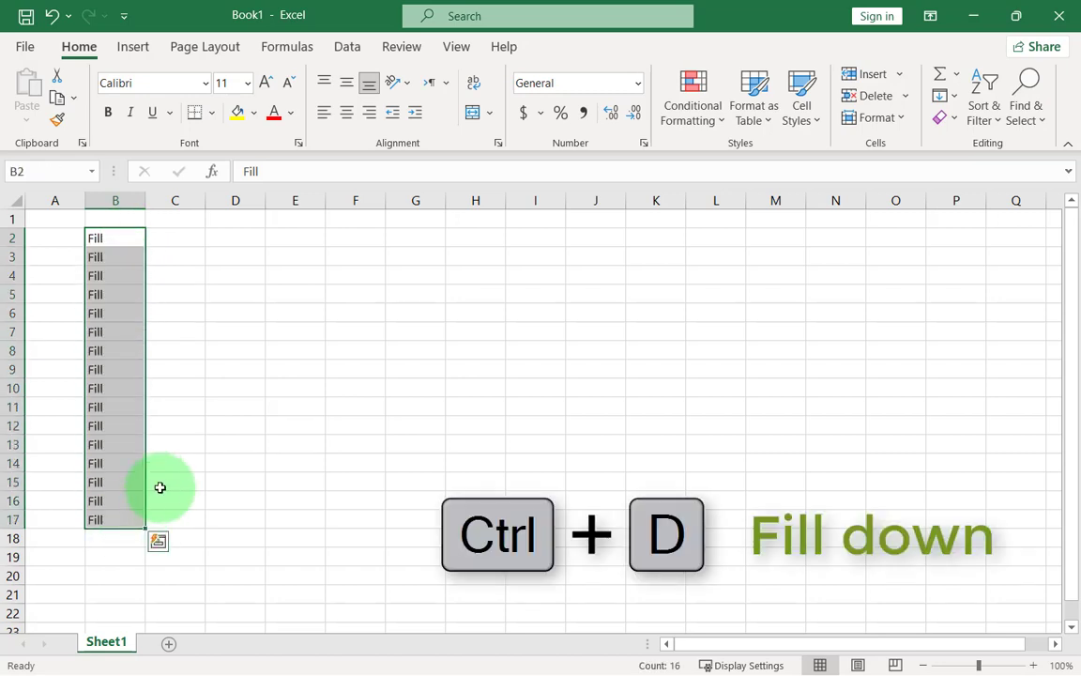
pyautogui.moveTo(103, 240); pyautogui.dragTo(511, 241)
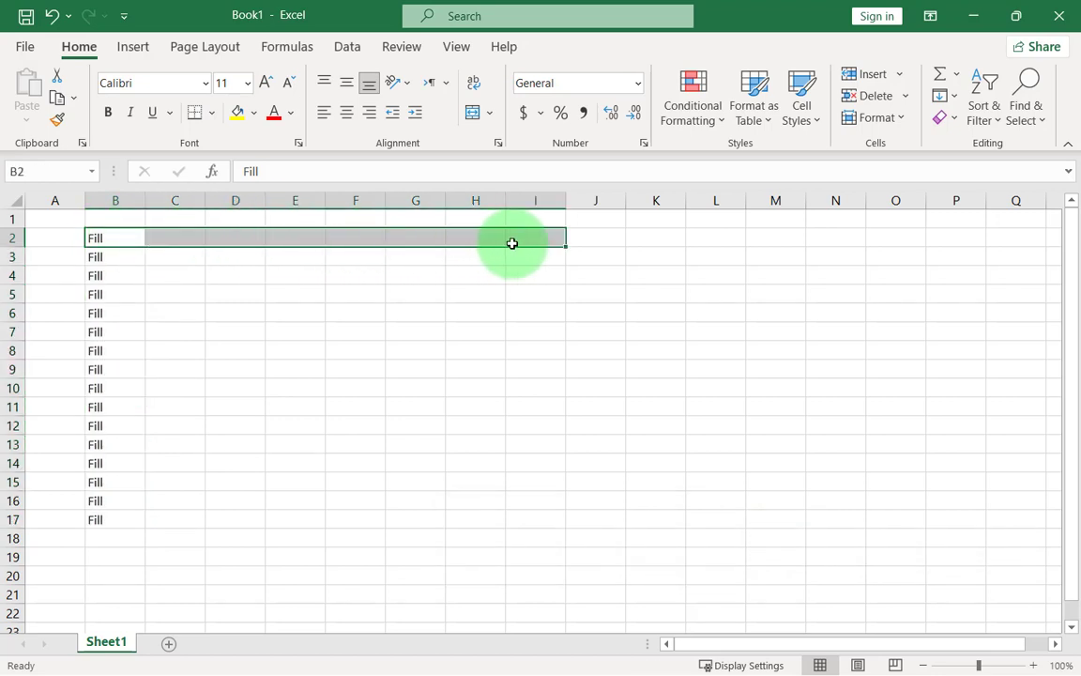
pyautogui.hotkey('ctrl', 'r')
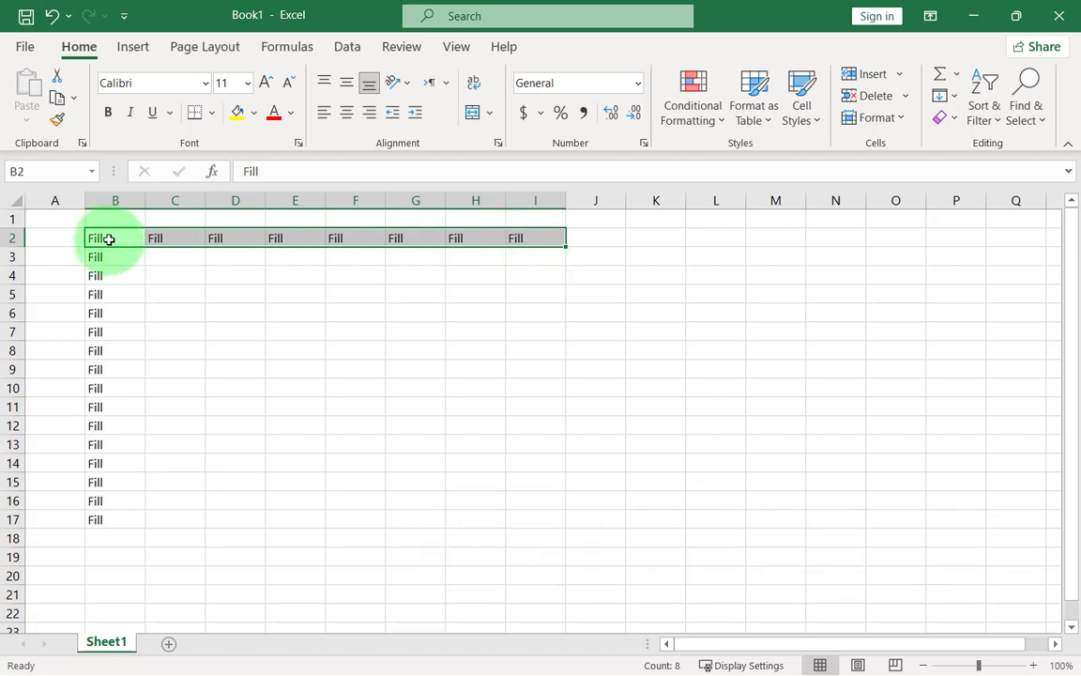
# Fill the entries in C2:I2 down through row 17
pyautogui.moveTo(177, 241); pyautogui.dragTo(552, 520)
pyautogui.click(942, 96)
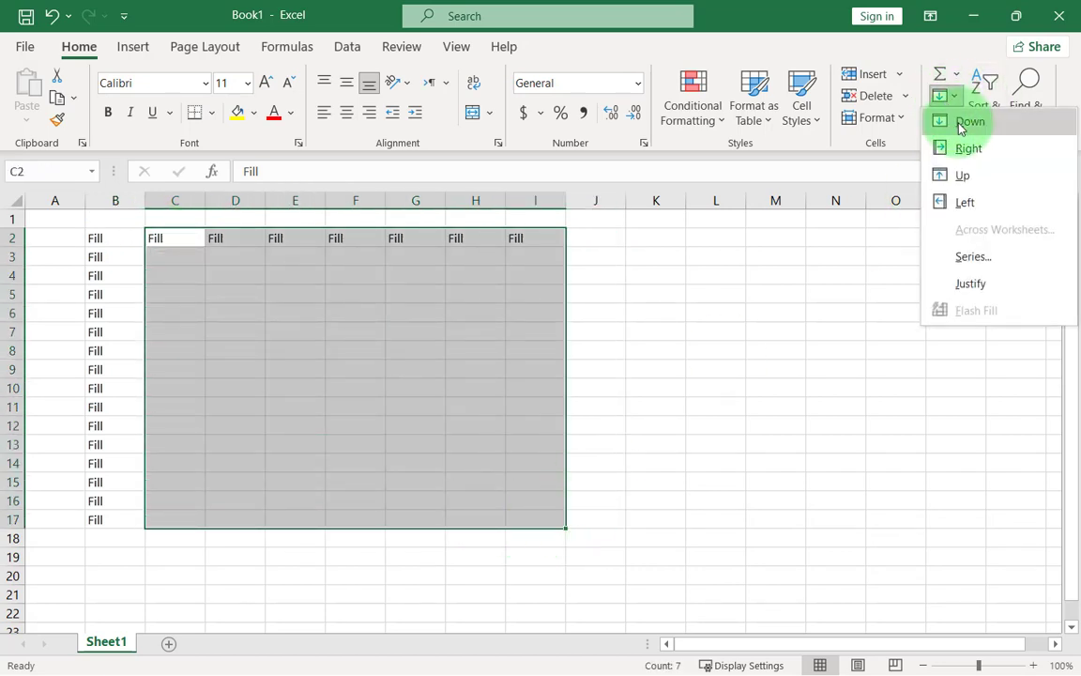
pyautogui.click(960, 123)
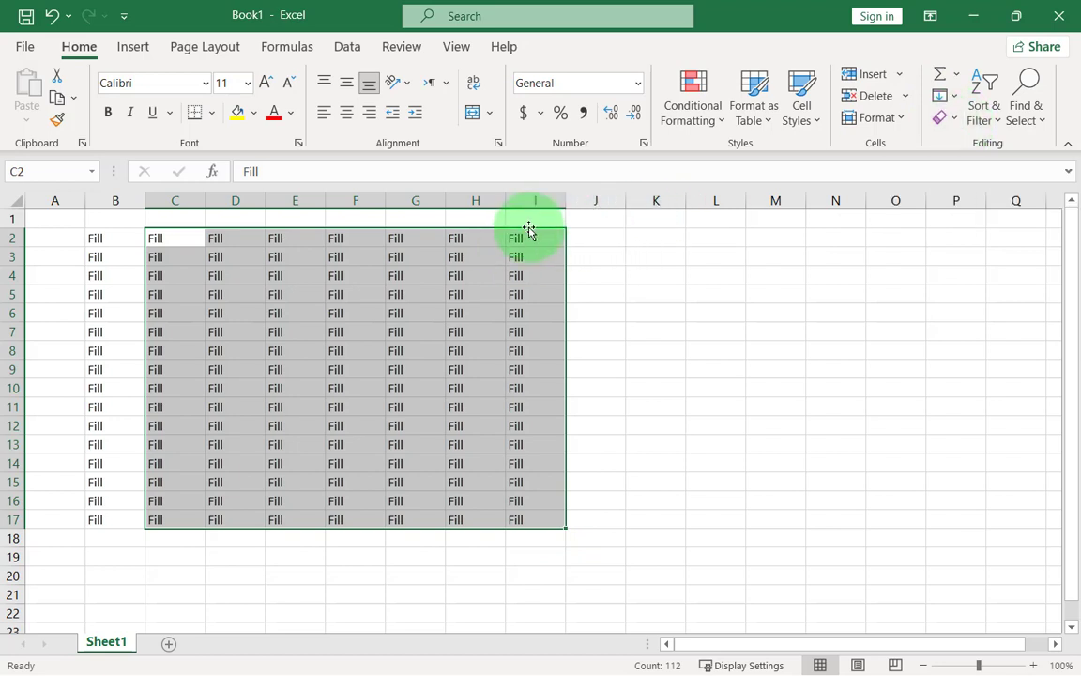
# Fill the entries in I2:I17 to the right through column N
pyautogui.moveTo(532, 238); pyautogui.dragTo(815, 519)
pyautogui.click(942, 96)
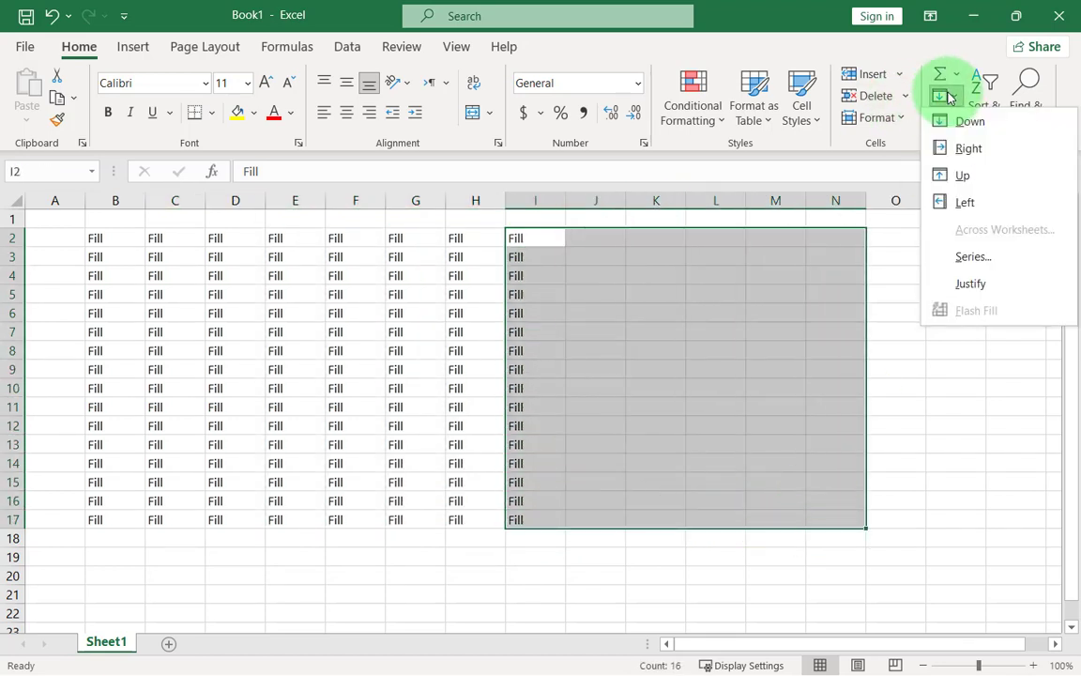
pyautogui.click(960, 150)
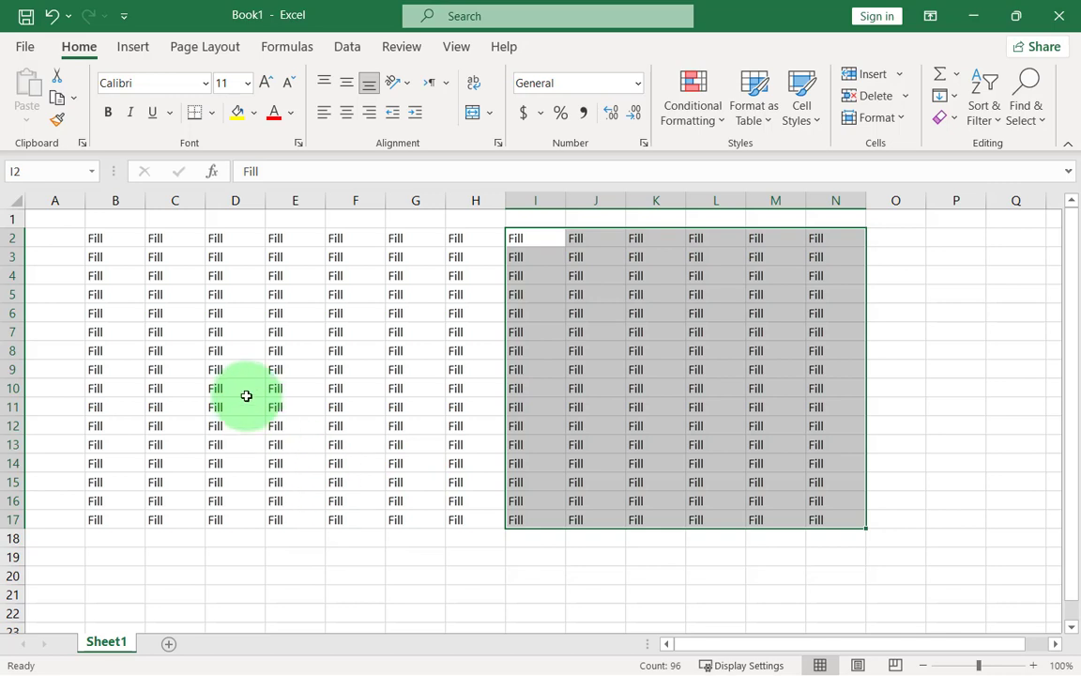
# Clear the contents of B2:N16 and fill the text in N17 upward through N3
pyautogui.moveTo(86, 231); pyautogui.dragTo(817, 500)
pyautogui.press('Delete')
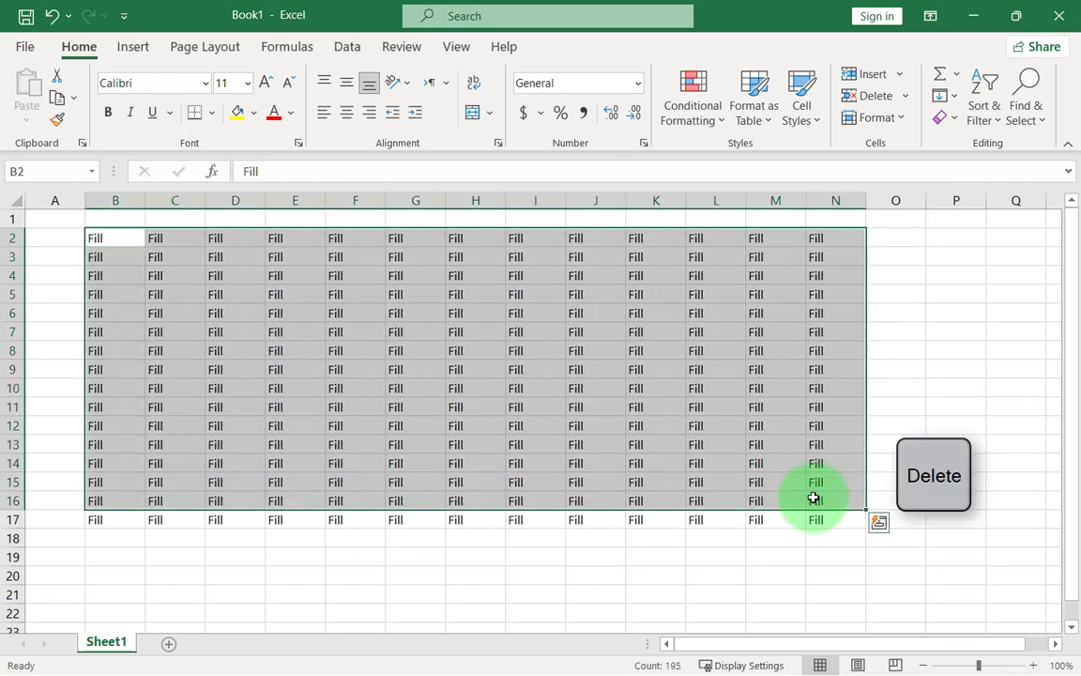
pyautogui.click(831, 518)
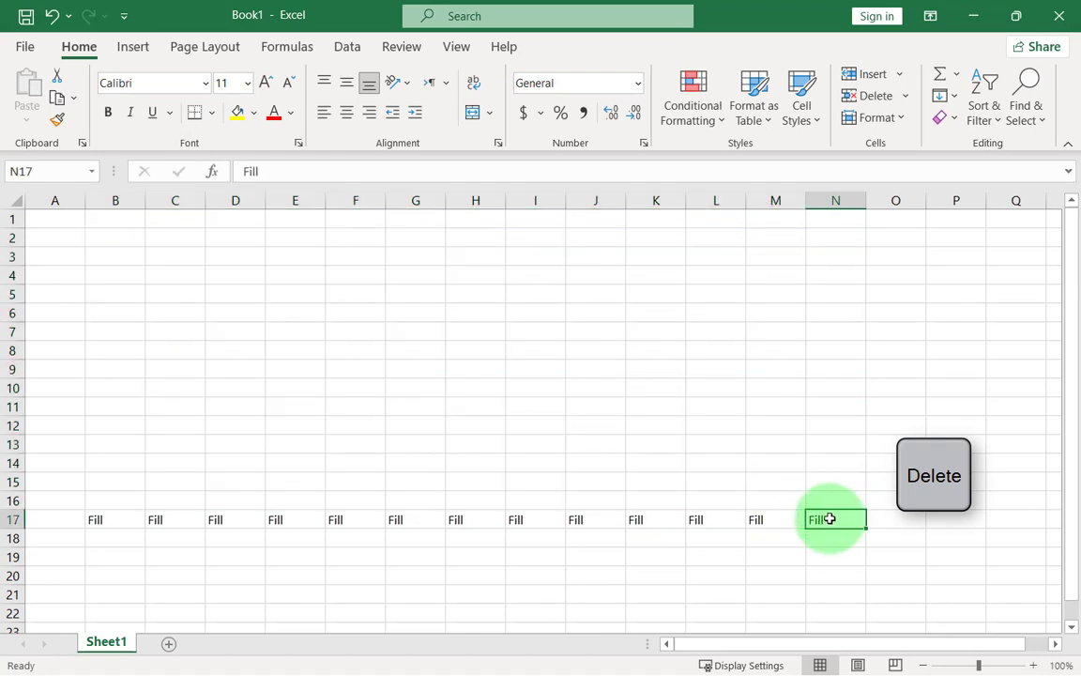
pyautogui.moveTo(830, 518); pyautogui.dragTo(825, 248)
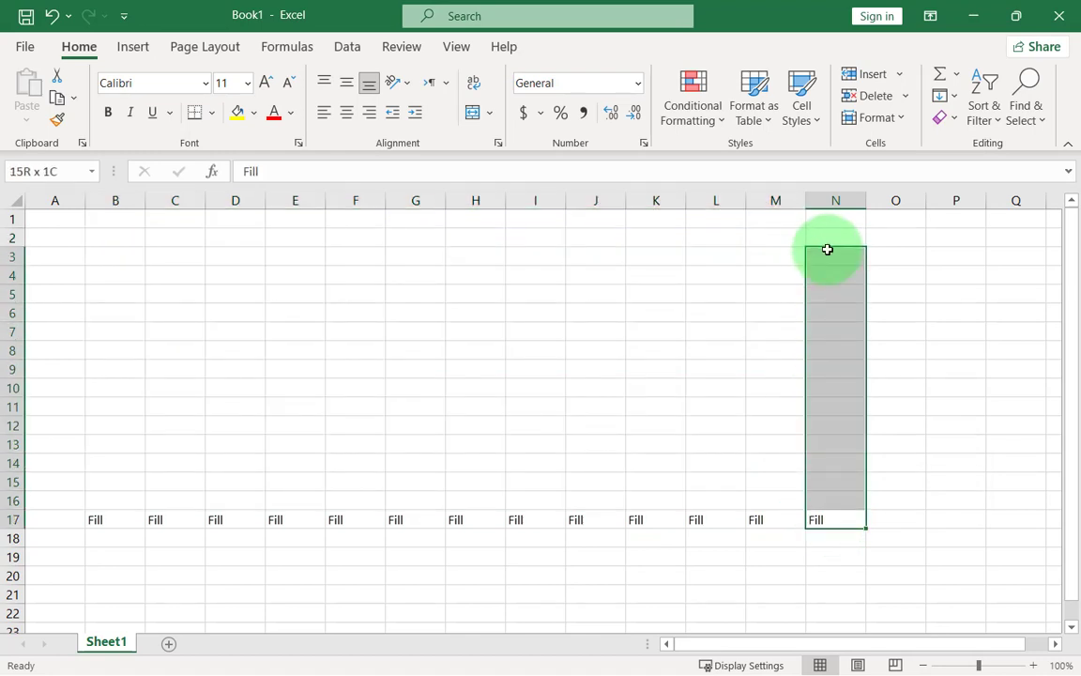
pyautogui.click(950, 97)
pyautogui.click(948, 176)
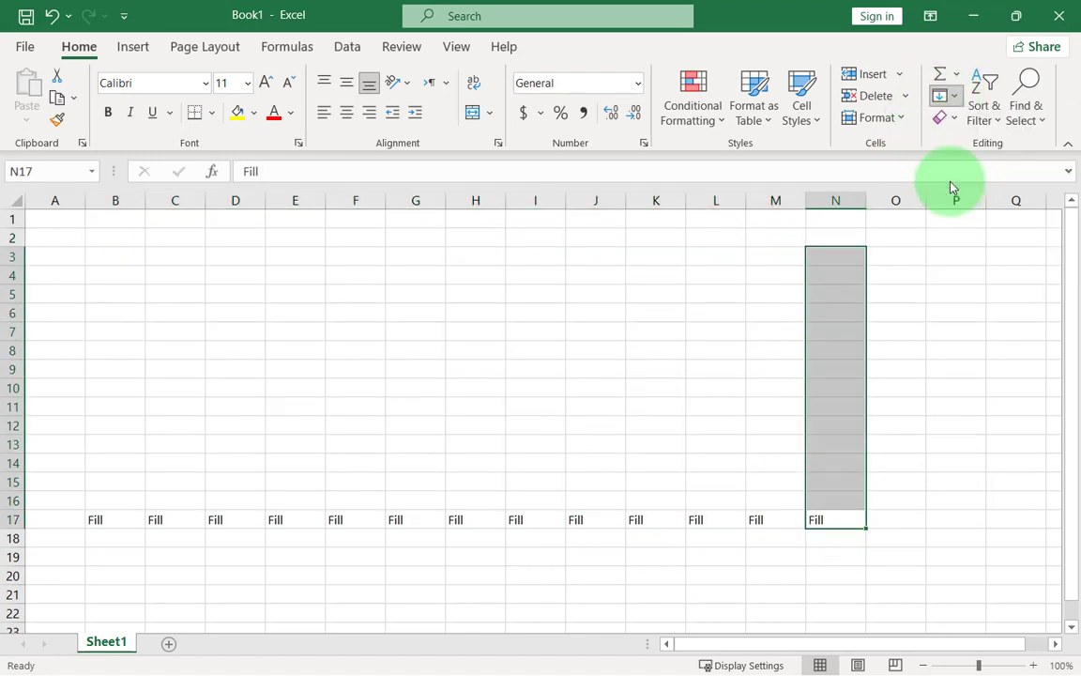
pyautogui.click(831, 258)
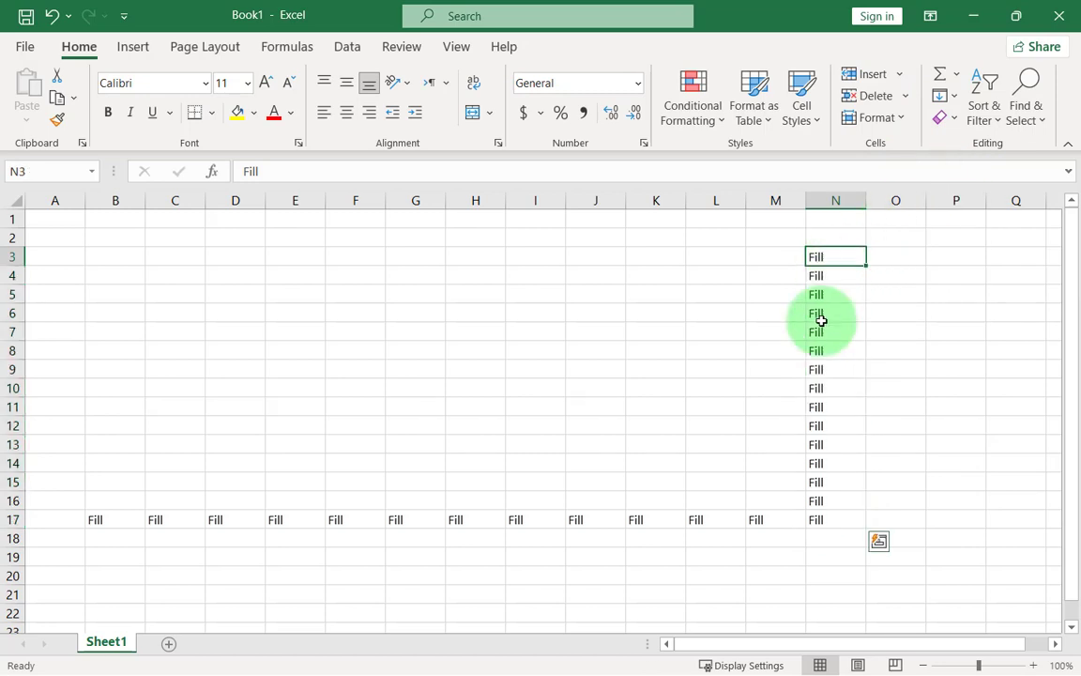
# Fill the entries in N3:N16 to the left through column B
pyautogui.moveTo(822, 321); pyautogui.dragTo(113, 498)
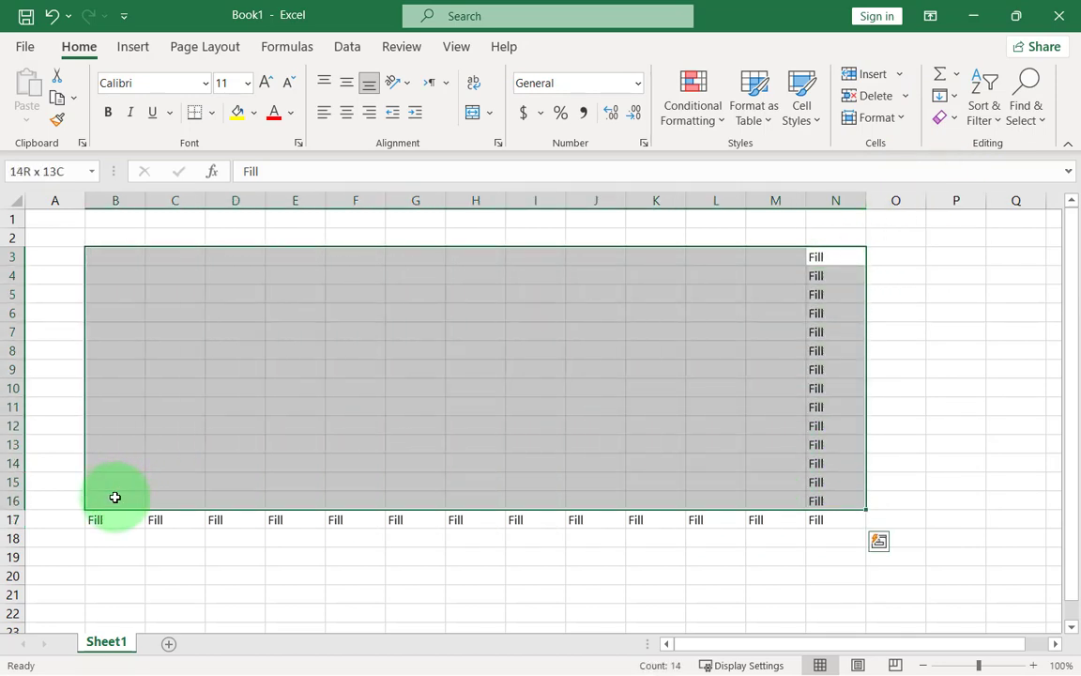
pyautogui.click(943, 99)
pyautogui.click(960, 203)
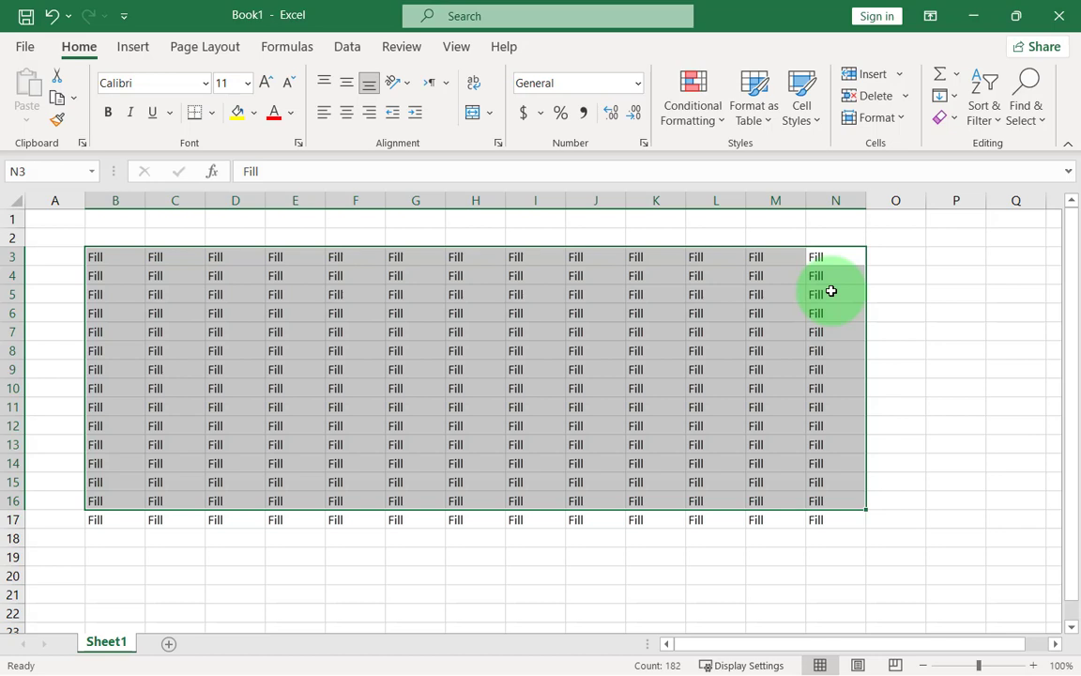
# Select B3:N17 on Sheet1, add a new worksheet to the workbook and return to Sheet1
pyautogui.click(951, 96)
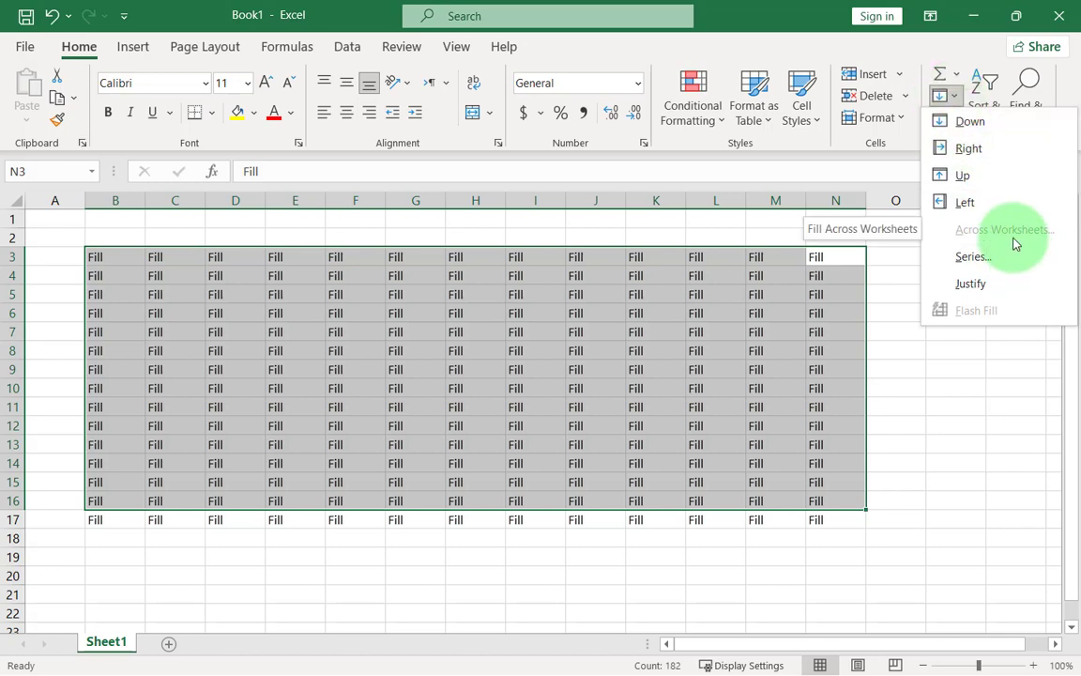
pyautogui.click(404, 299)
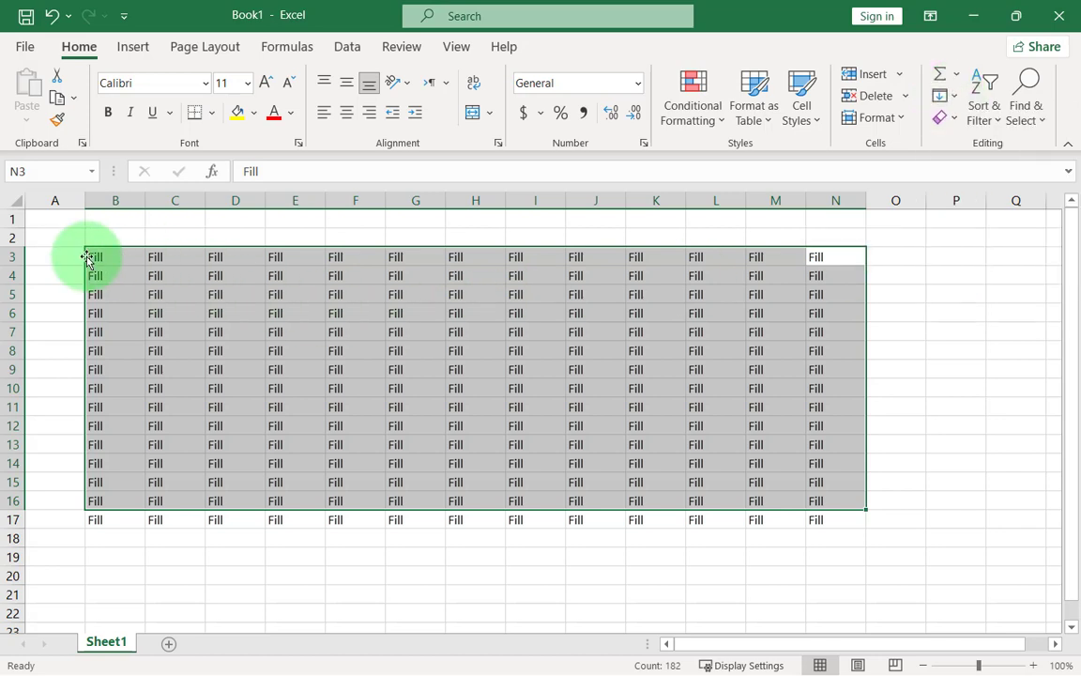
pyautogui.moveTo(97, 256); pyautogui.dragTo(810, 517)
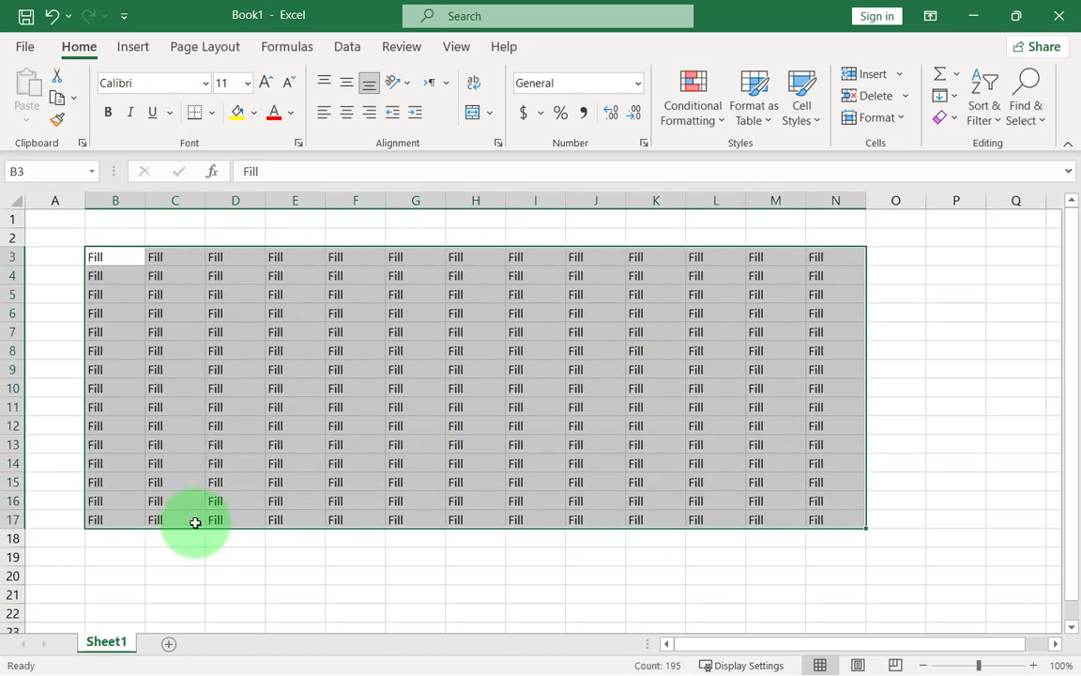
pyautogui.click(169, 646)
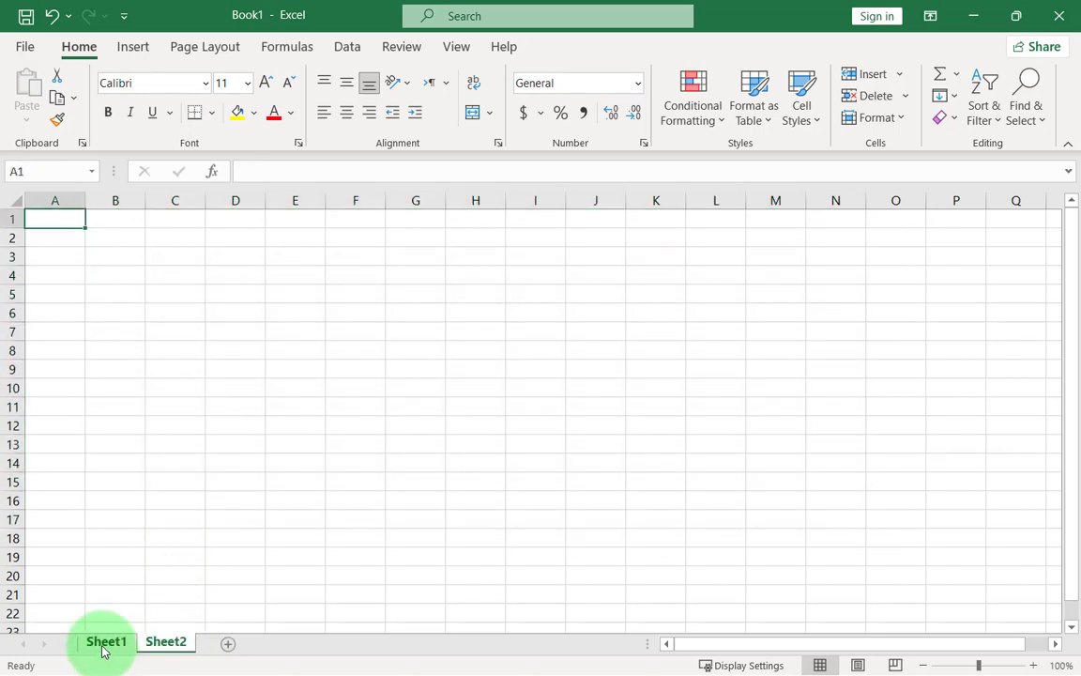
pyautogui.click(103, 646)
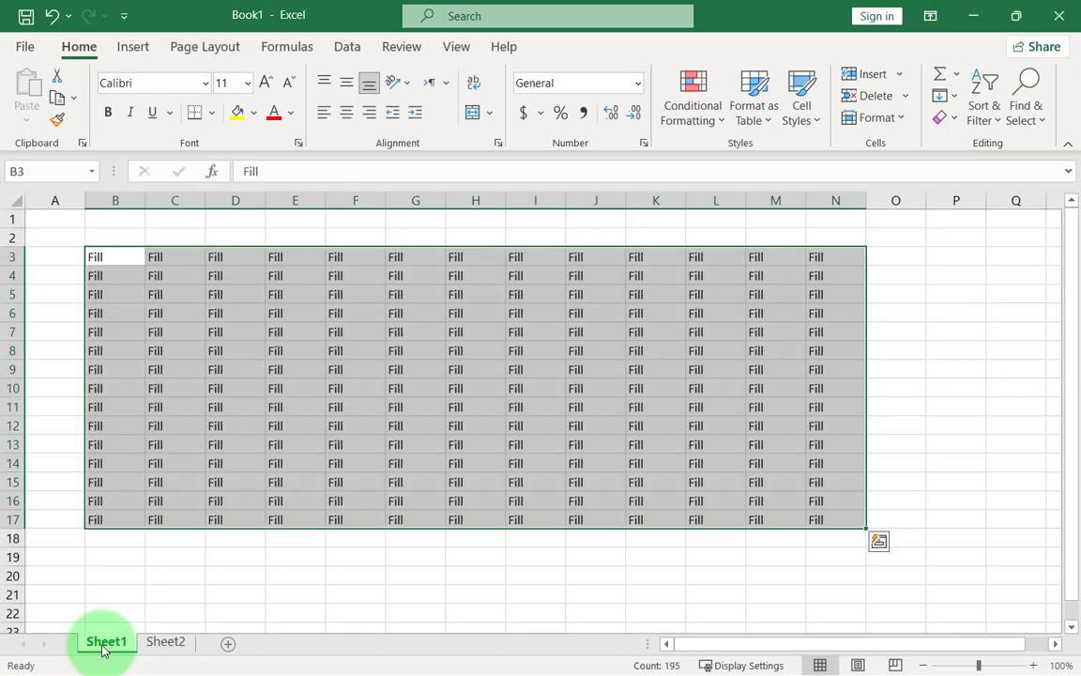
# Copy the selected Sheet1 range to Sheet2 starting at A1, and clear the pasted cells
pyautogui.click(61, 104)
pyautogui.click(166, 642)
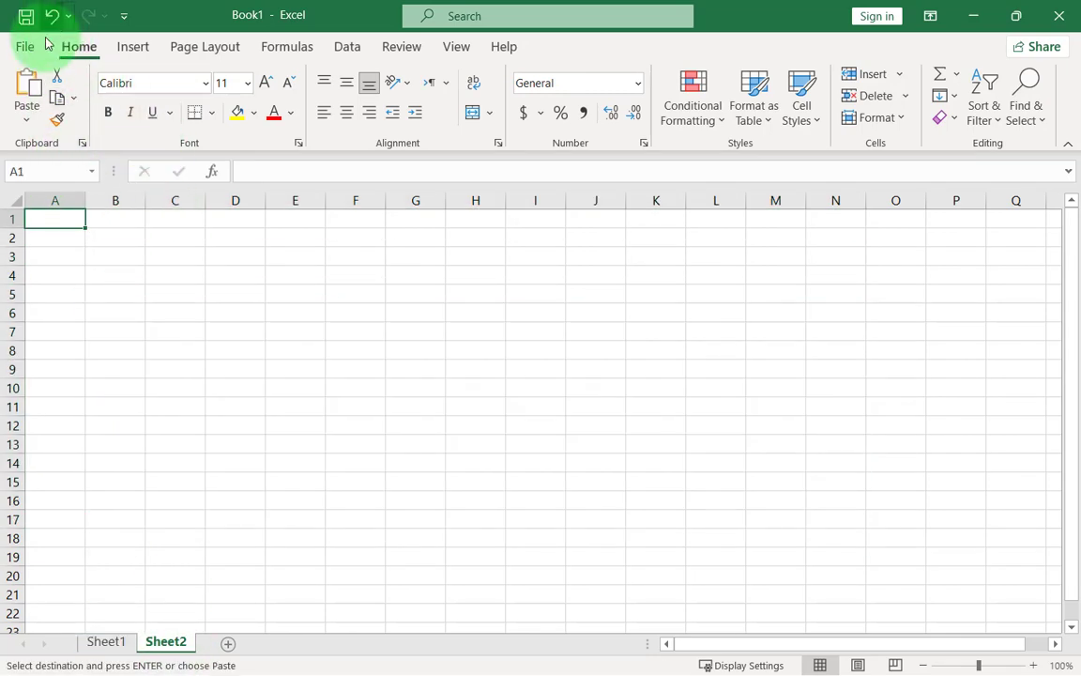
pyautogui.click(29, 82)
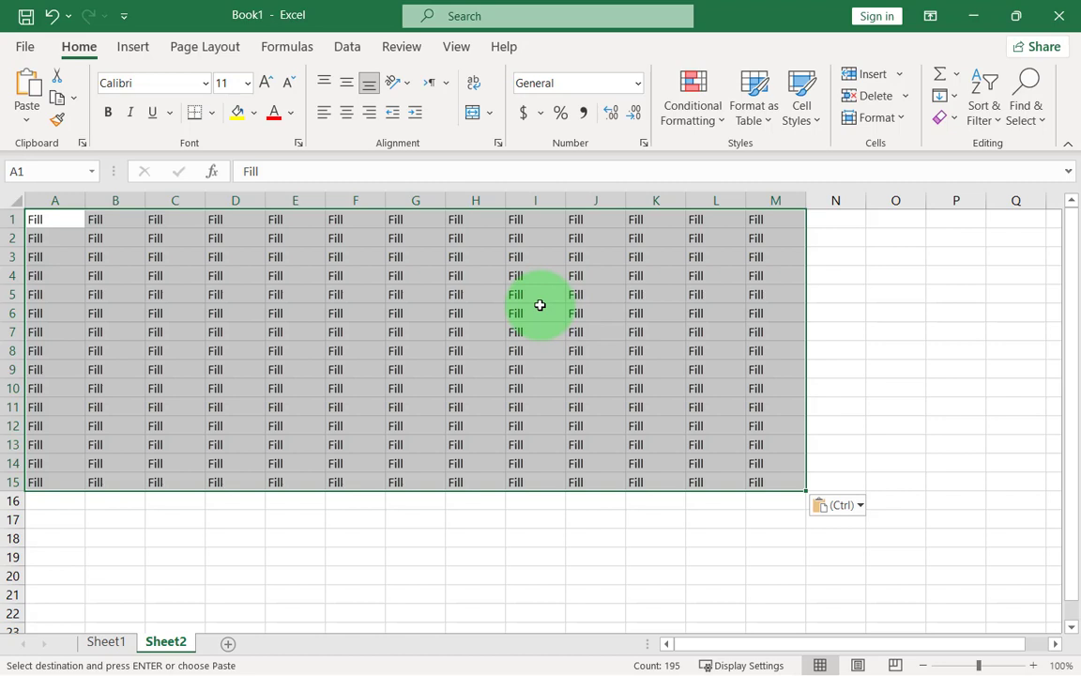
pyautogui.press('Delete')
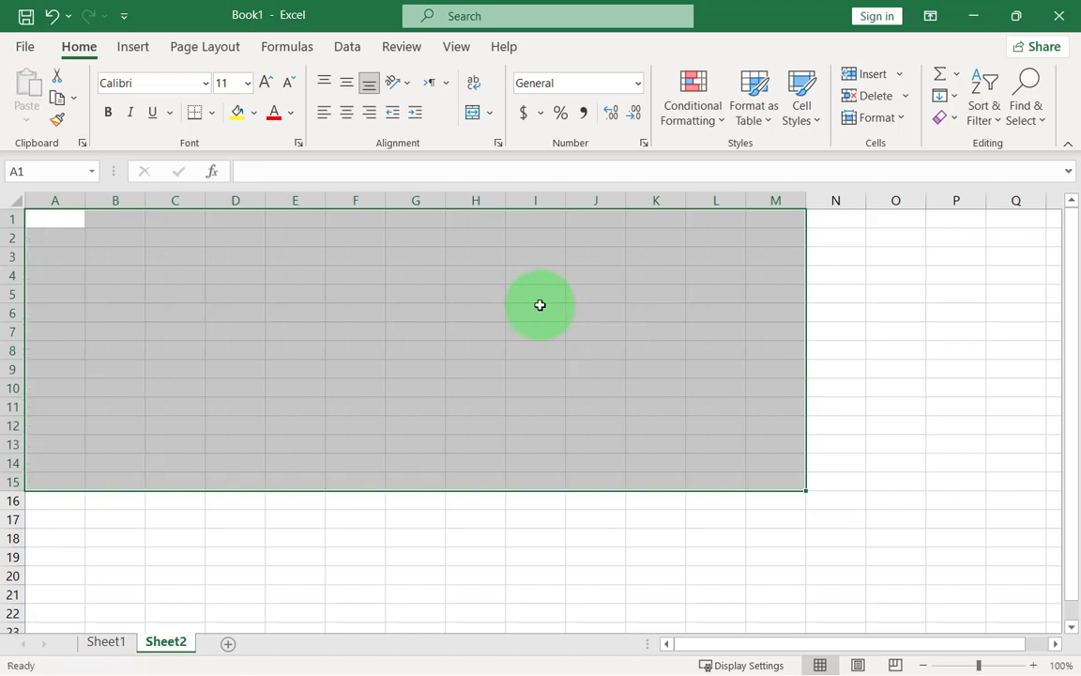
pyautogui.click(392, 293)
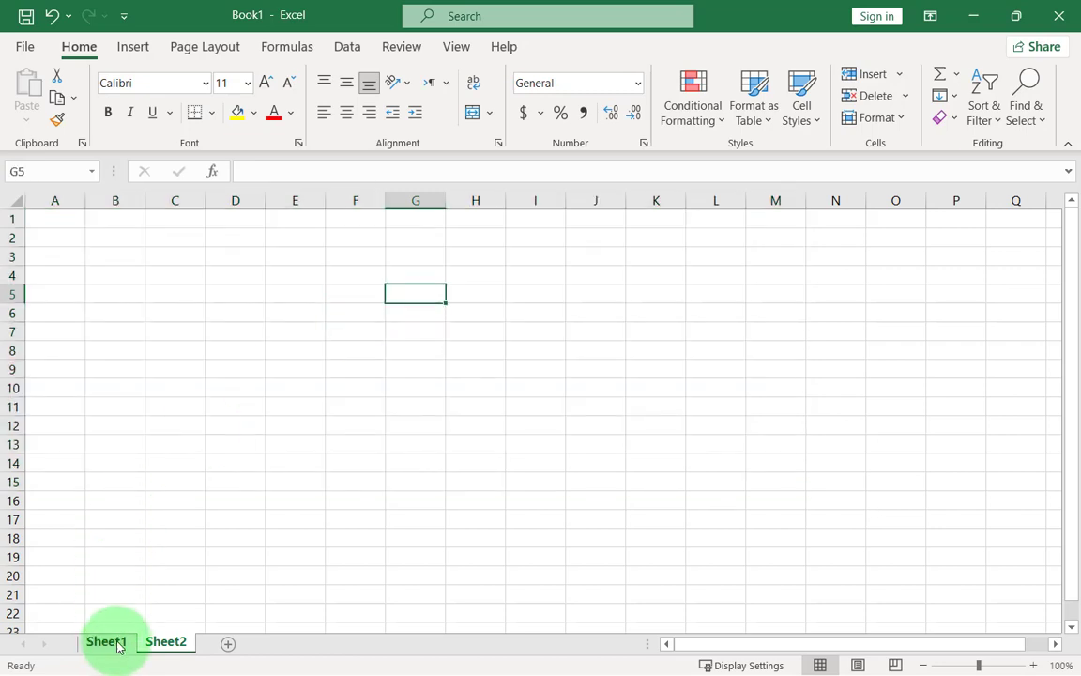
# Group Sheet1 with Sheet2 and fill the selected range B3:N17 across the grouped worksheets
pyautogui.click(108, 644)
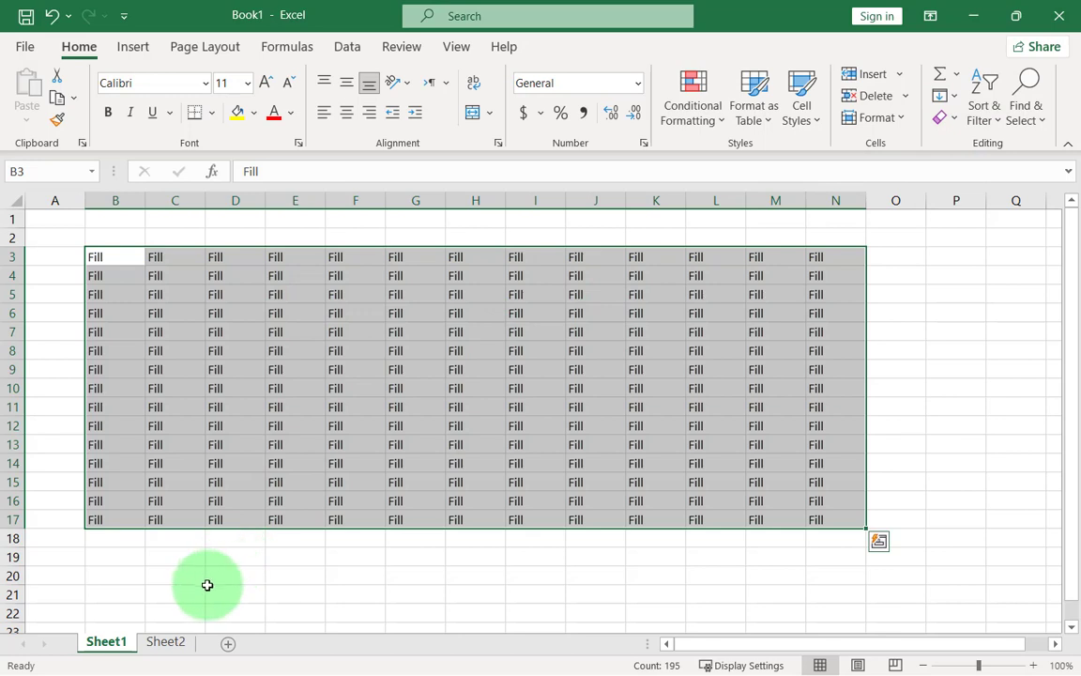
pyautogui.keyDown('ctrl'); pyautogui.click(177, 644); pyautogui.keyUp('ctrl')
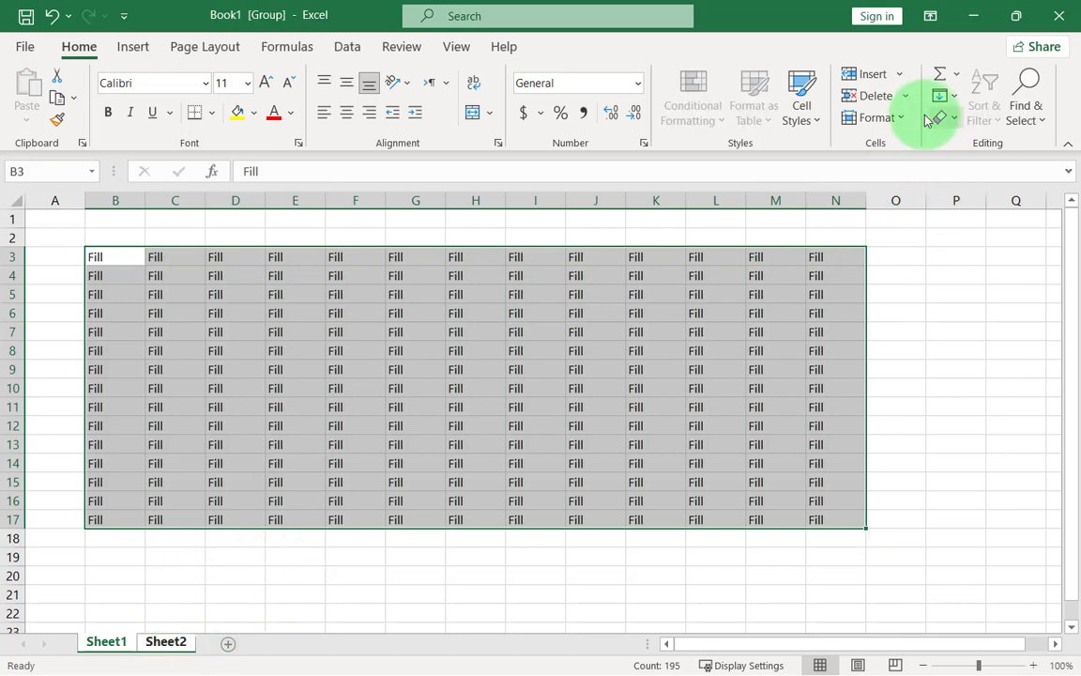
pyautogui.click(954, 99)
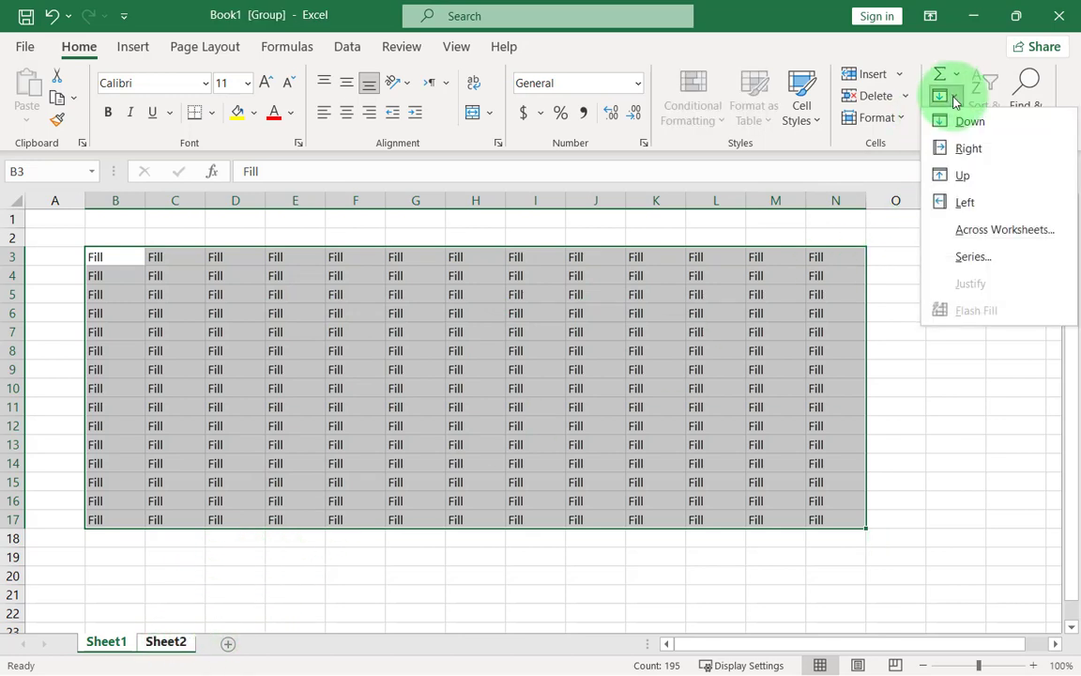
pyautogui.click(979, 242)
pyautogui.click(632, 414)
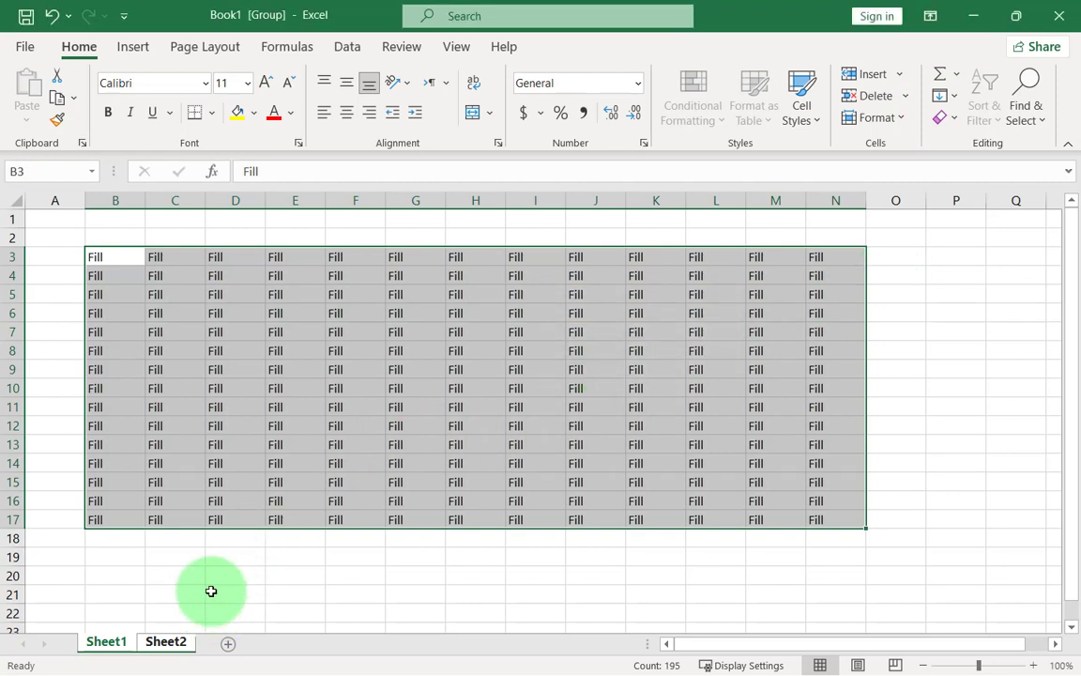
# Add another worksheet after Sheet1 and move Sheet2 between Sheet1 and the new sheet
pyautogui.click(227, 644)
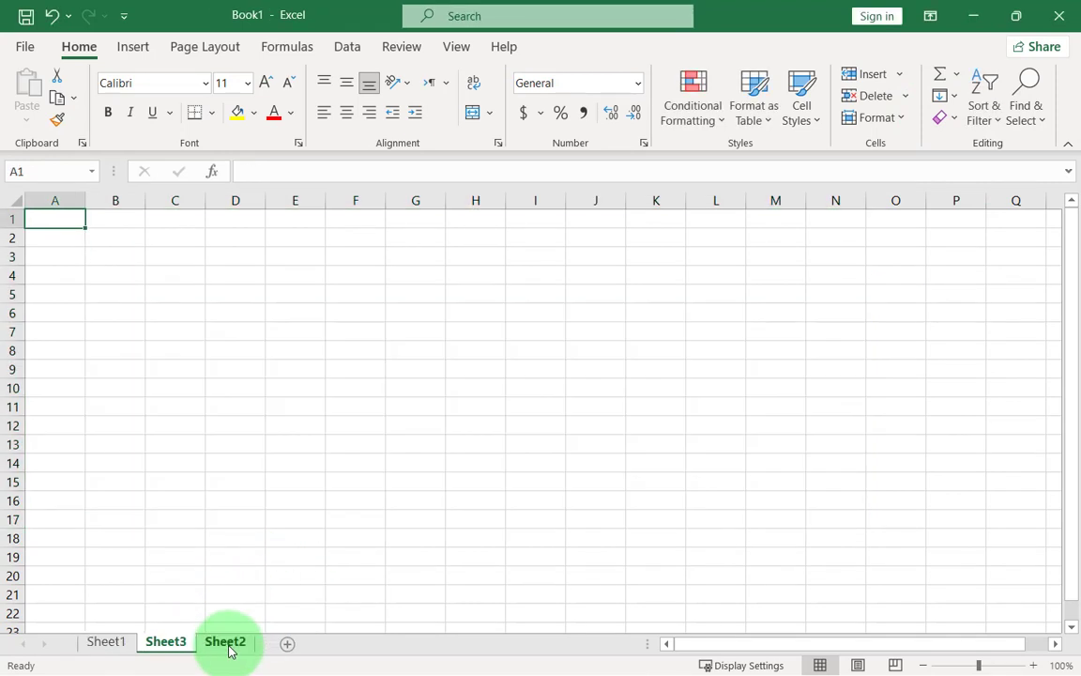
pyautogui.click(103, 642)
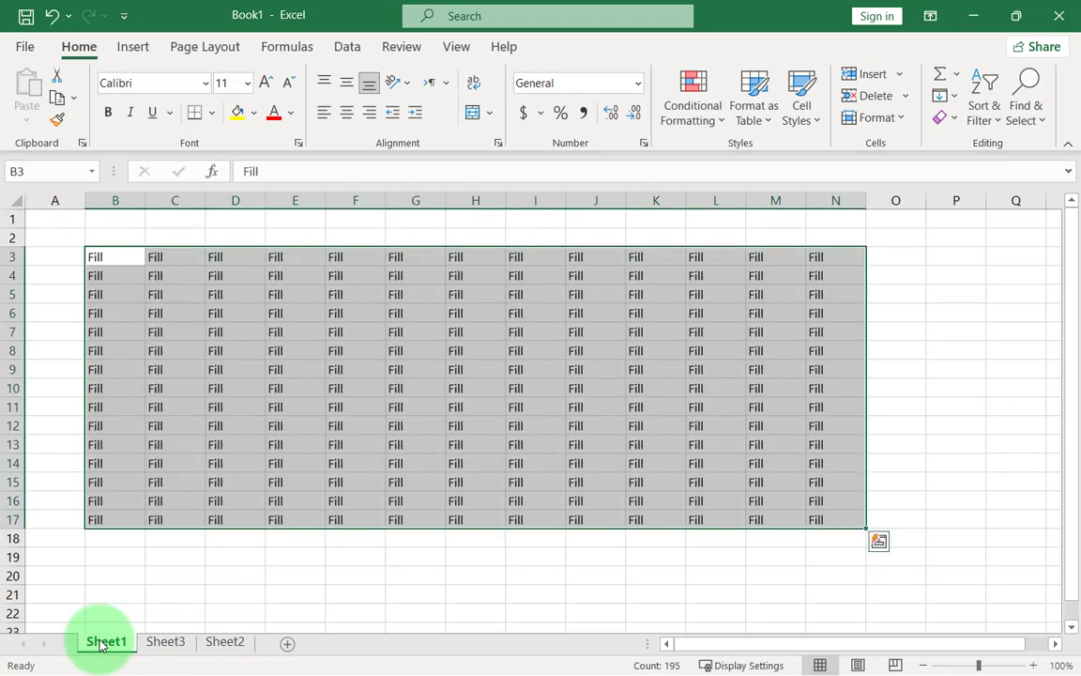
pyautogui.click(225, 642)
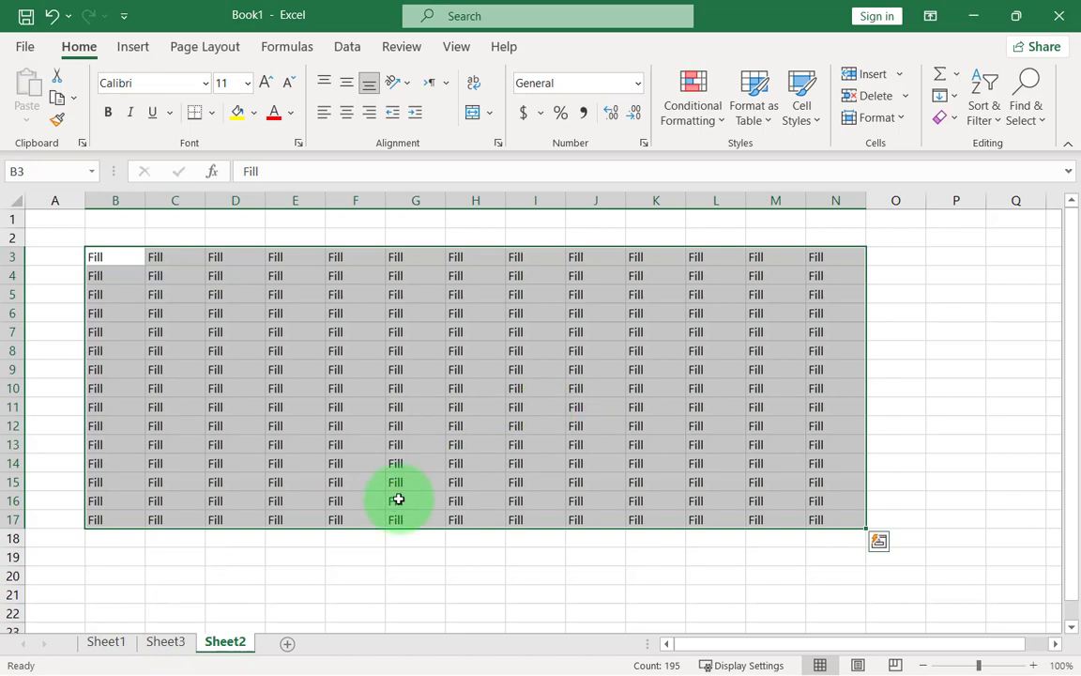
pyautogui.moveTo(230, 648); pyautogui.dragTo(149, 642)
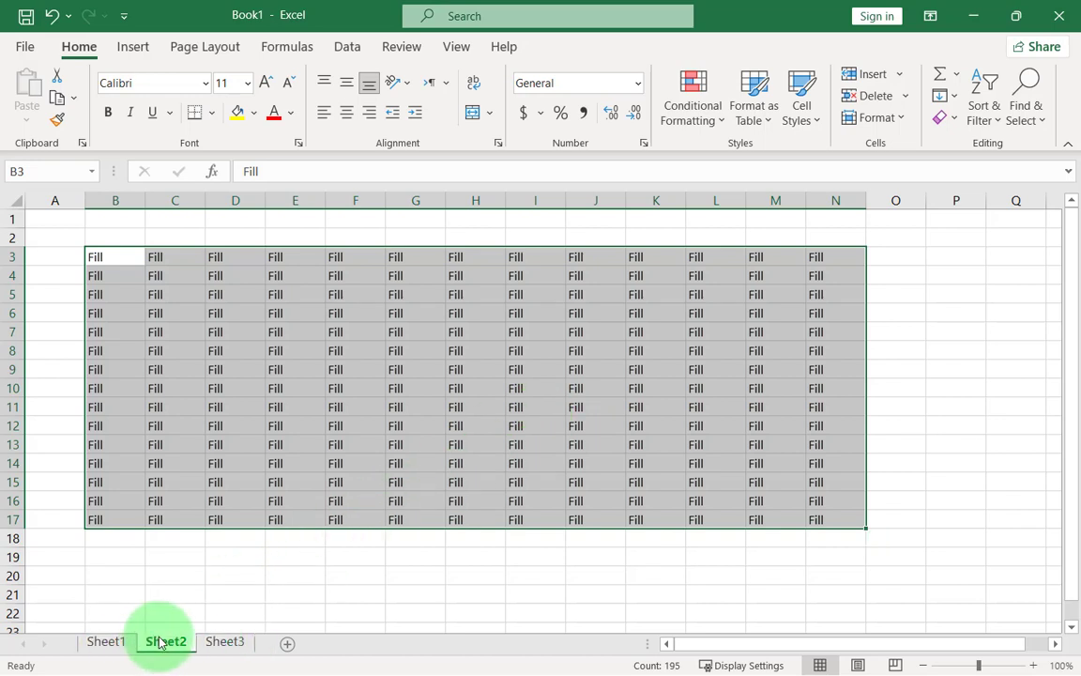
pyautogui.click(121, 642)
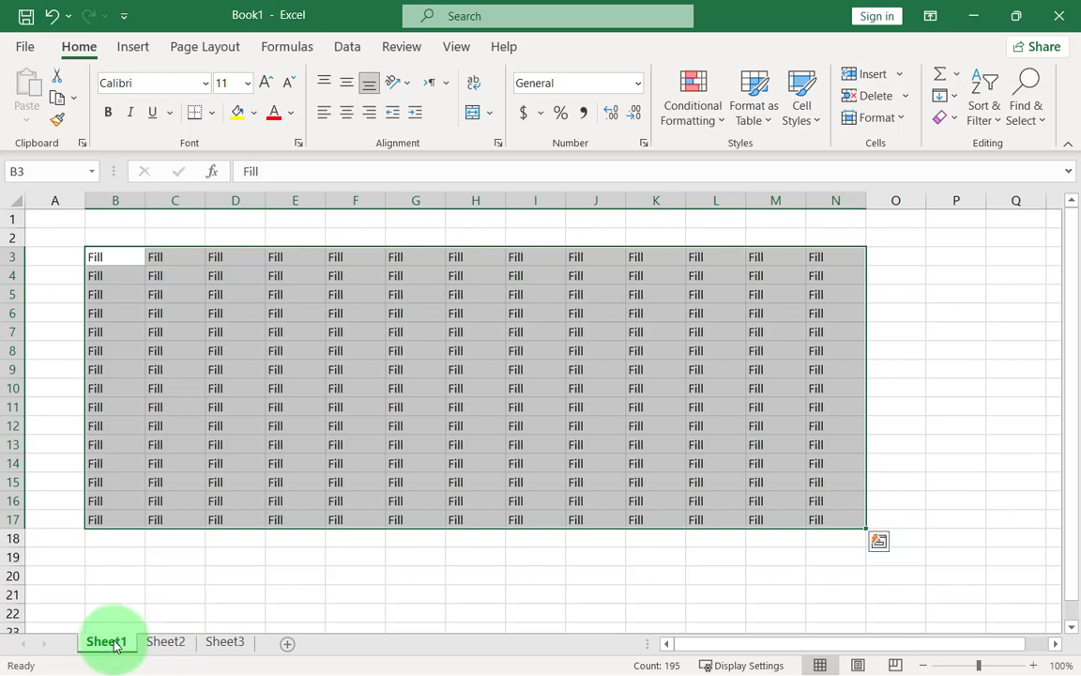
pyautogui.click(162, 644)
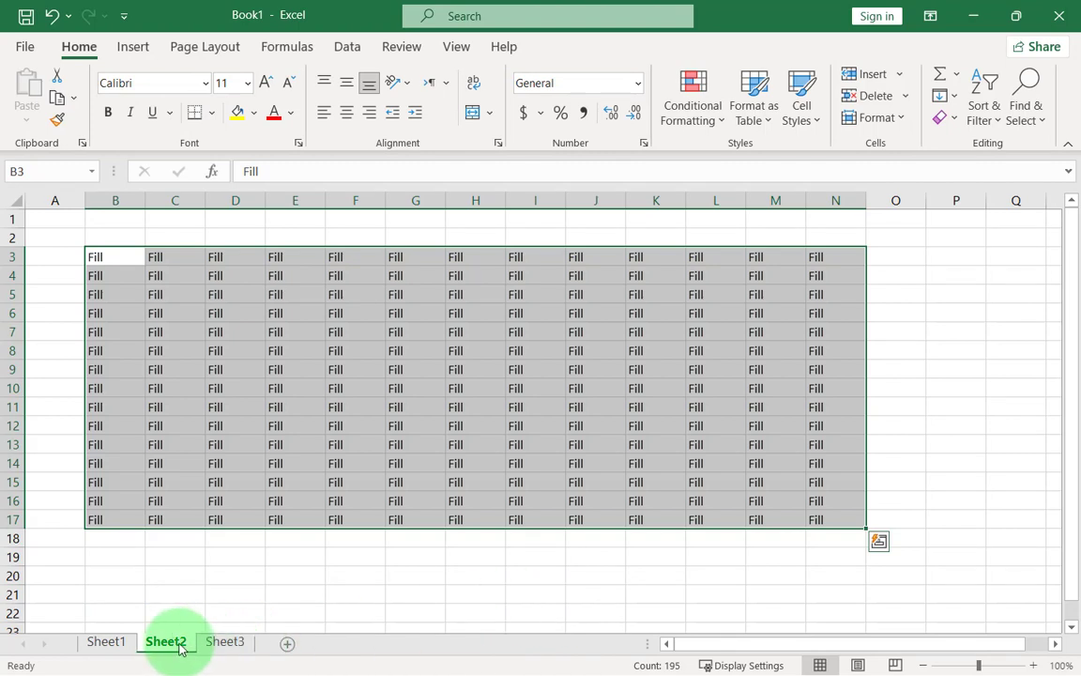
# Give the selected range B3:N17 on Sheet1 a light blue fill colour and apply All Borders
pyautogui.click(108, 642)
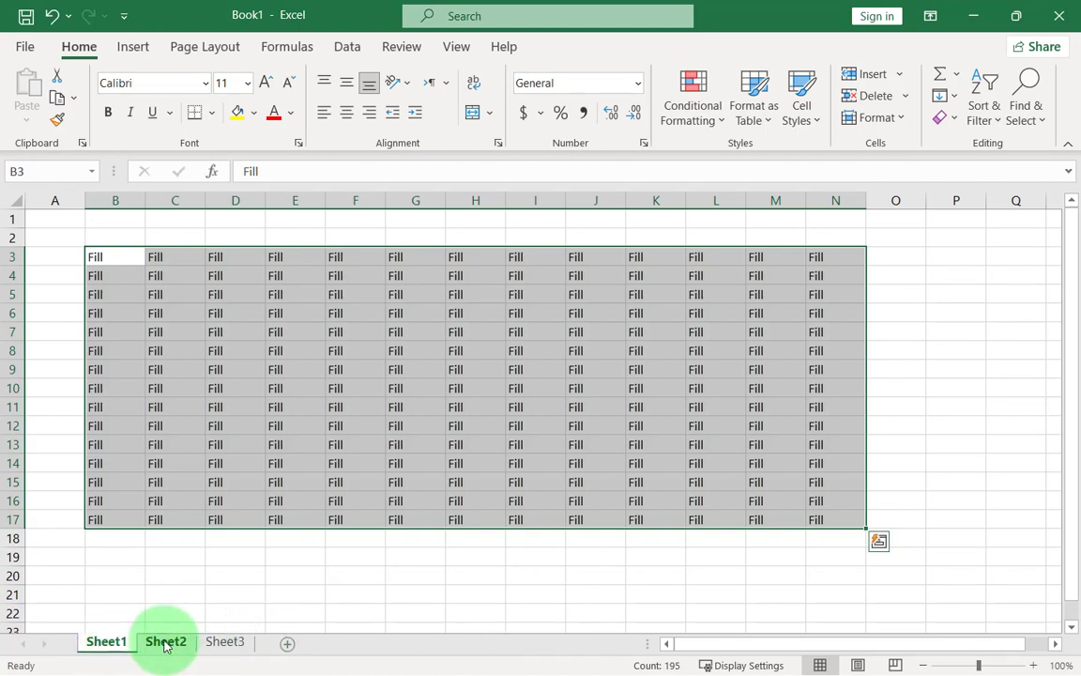
pyautogui.click(254, 114)
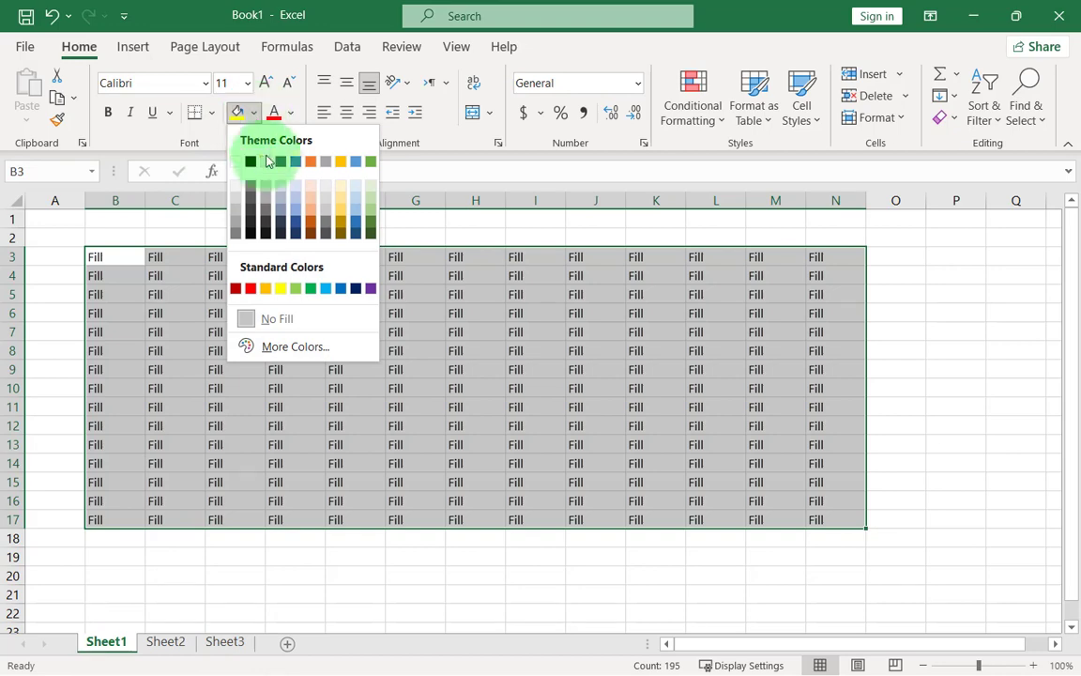
pyautogui.click(286, 198)
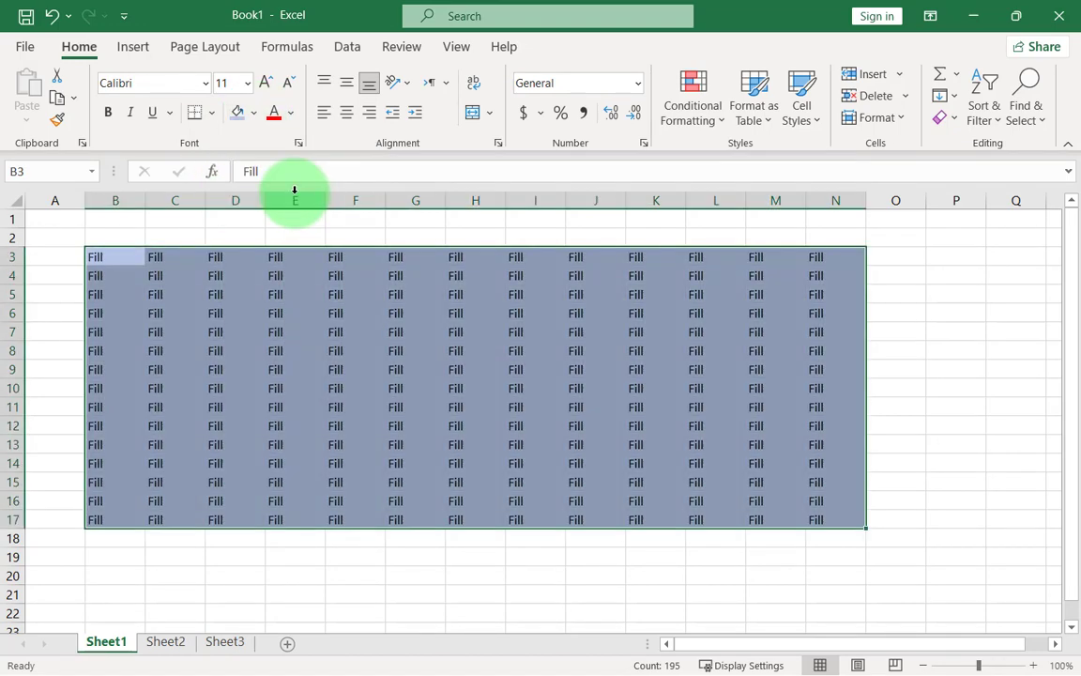
pyautogui.click(212, 113)
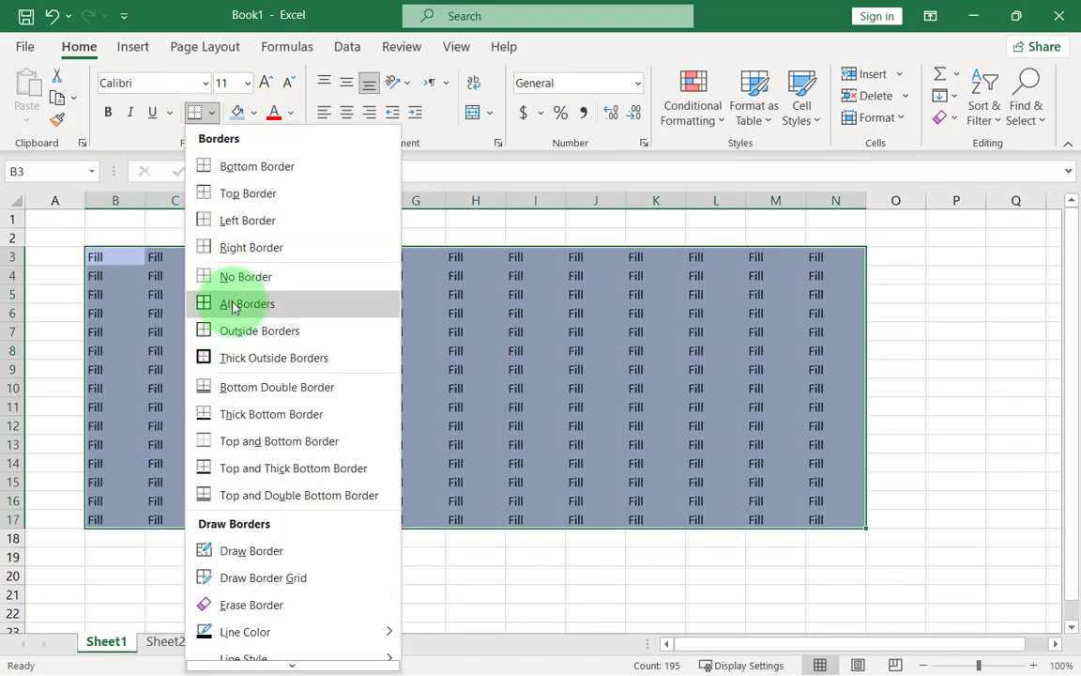
pyautogui.click(216, 302)
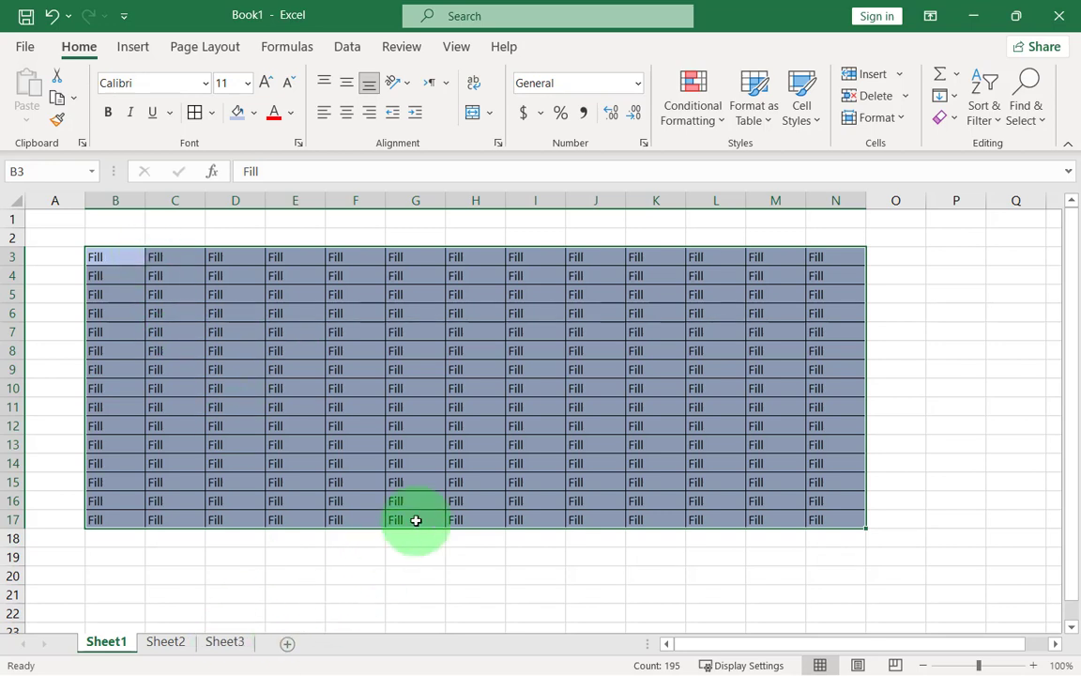
# Group Sheet1 with Sheet3 and fill only the formats of B3:N17 across the grouped worksheets
pyautogui.keyDown('ctrl'); pyautogui.click(225, 644); pyautogui.keyUp('ctrl')
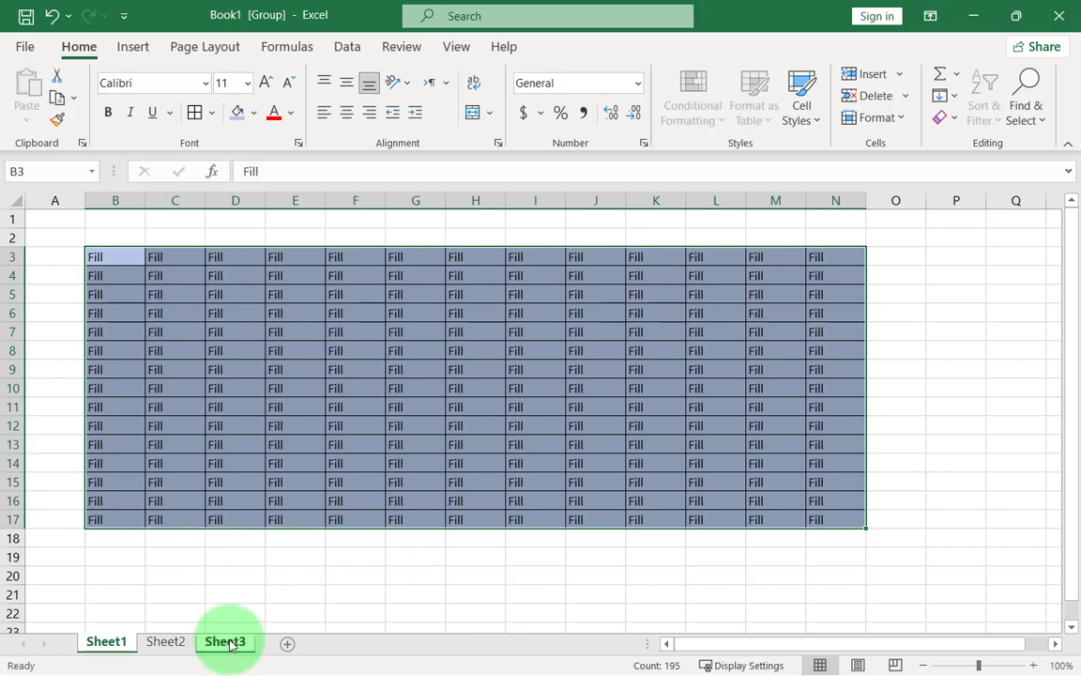
pyautogui.click(954, 101)
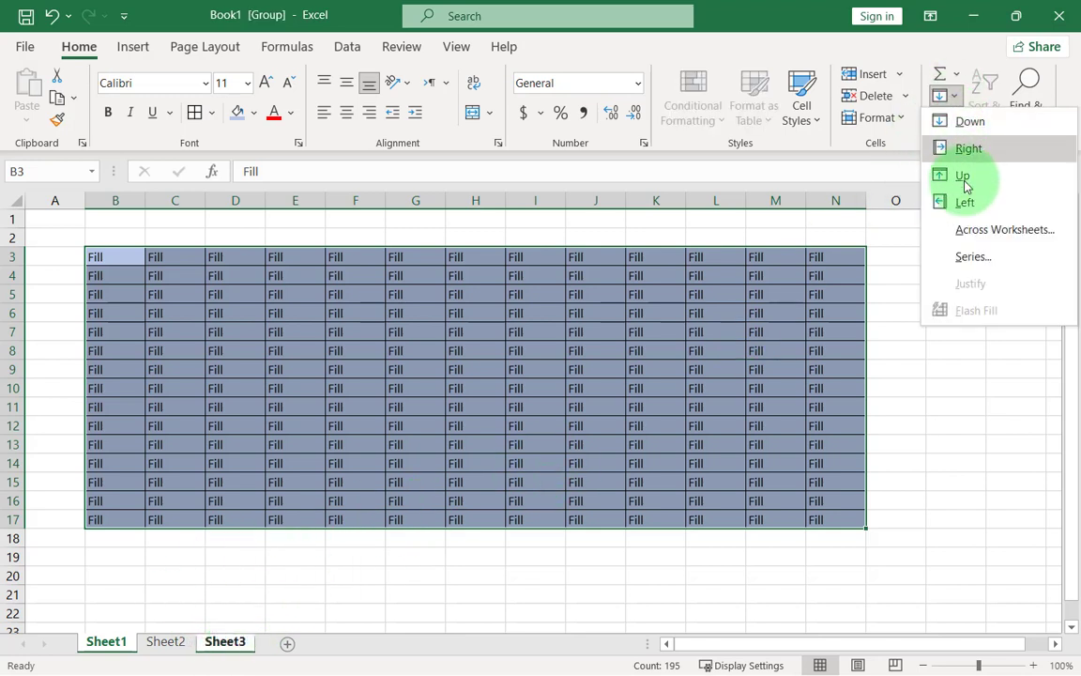
pyautogui.click(976, 229)
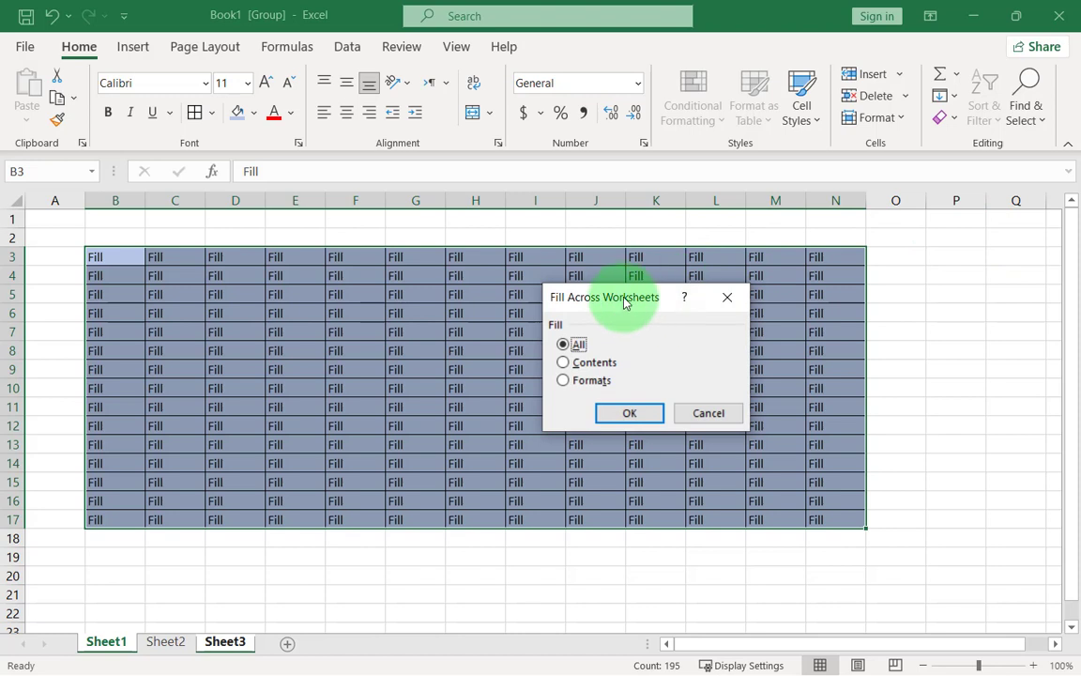
pyautogui.moveTo(622, 296); pyautogui.dragTo(623, 247)
pyautogui.click(592, 334)
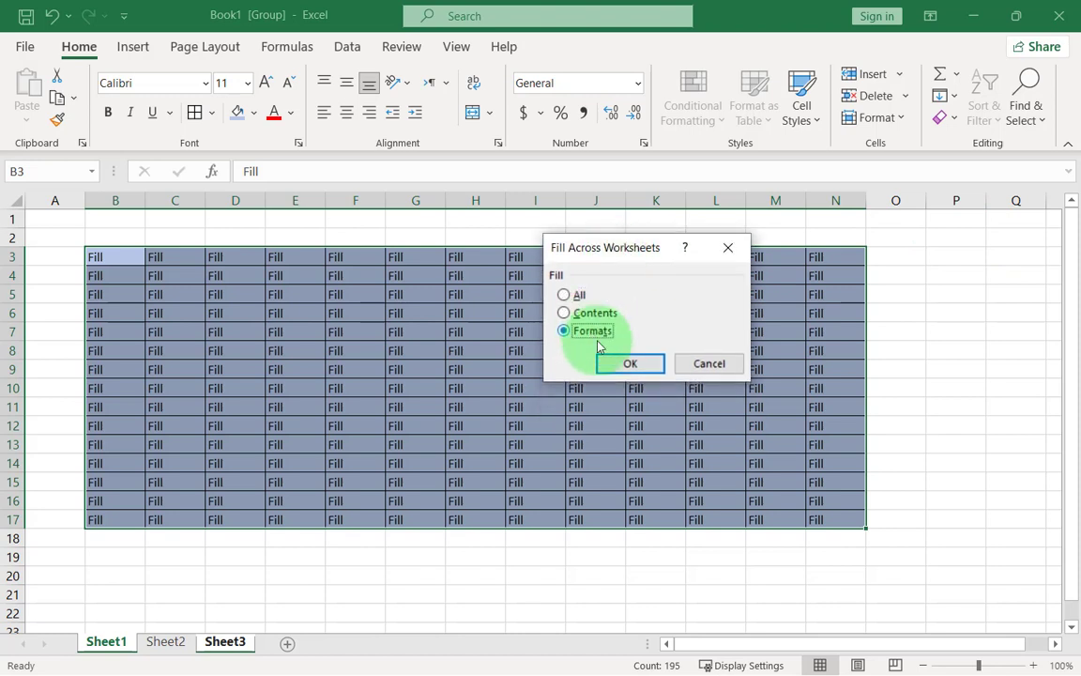
pyautogui.click(631, 364)
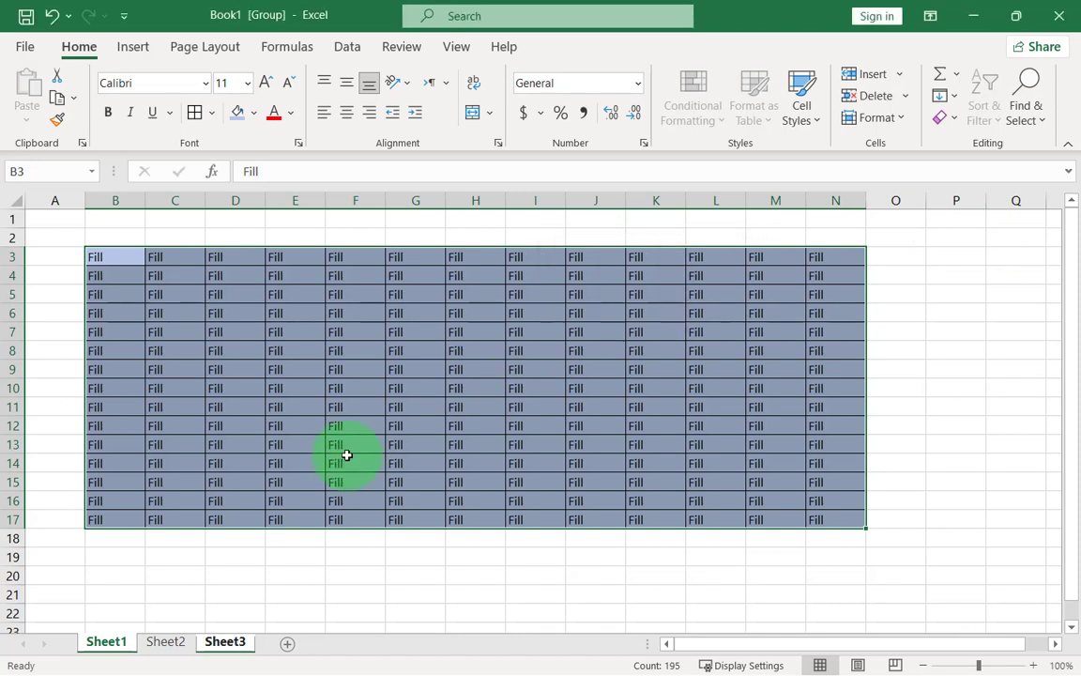
# Compare the range B3:N17 on Sheet2, Sheet1 and Sheet3 to check the formats-only fill
pyautogui.click(167, 643)
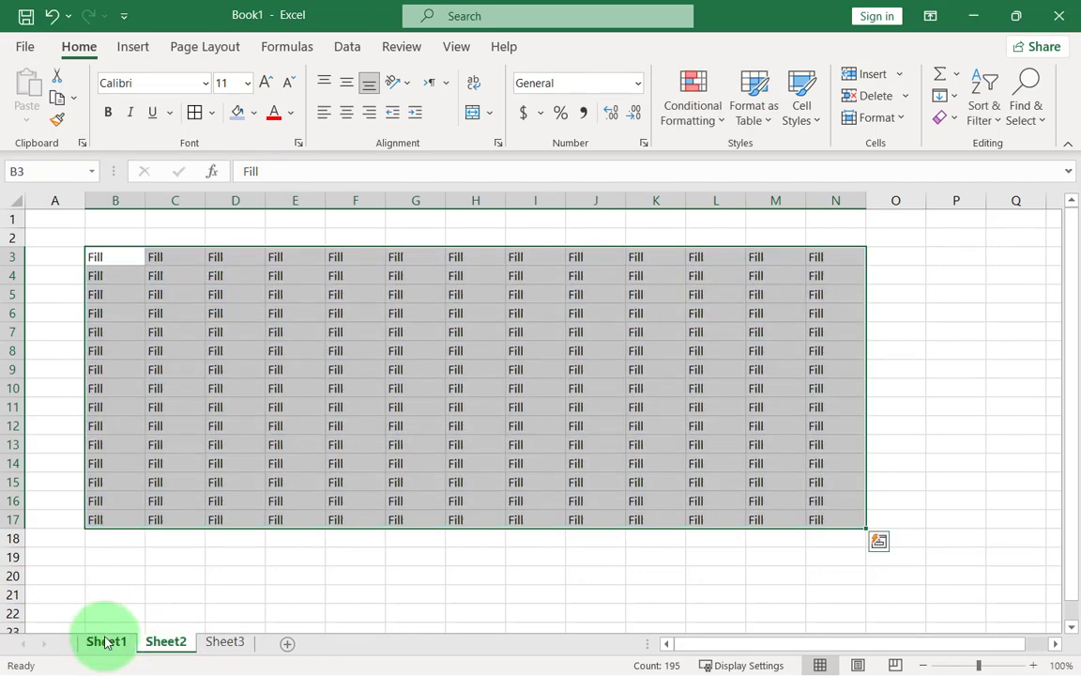
pyautogui.click(106, 642)
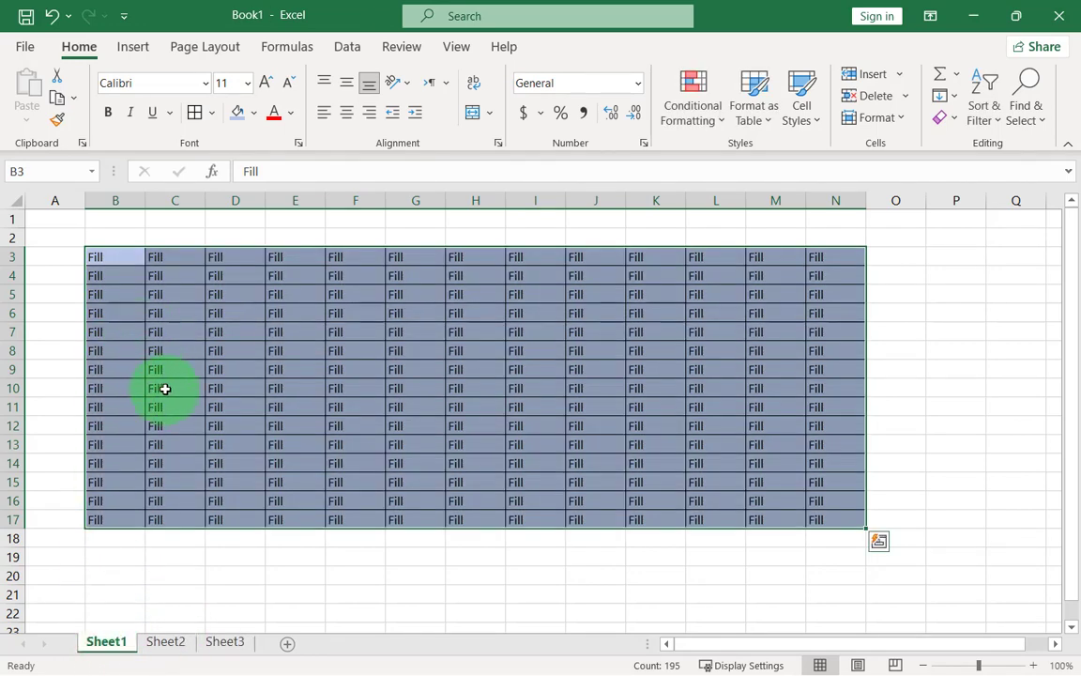
pyautogui.click(235, 648)
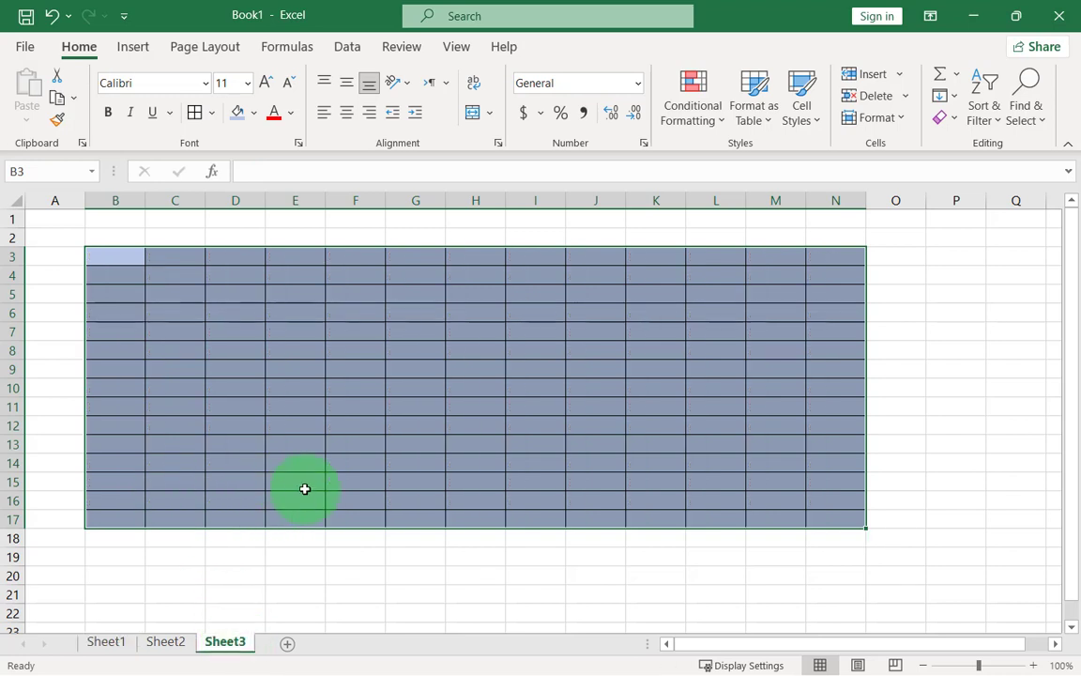
# Add Sheet4 to the workbook, group it with Sheet1 and fill only the contents of B3:N17 across them
pyautogui.click(289, 645)
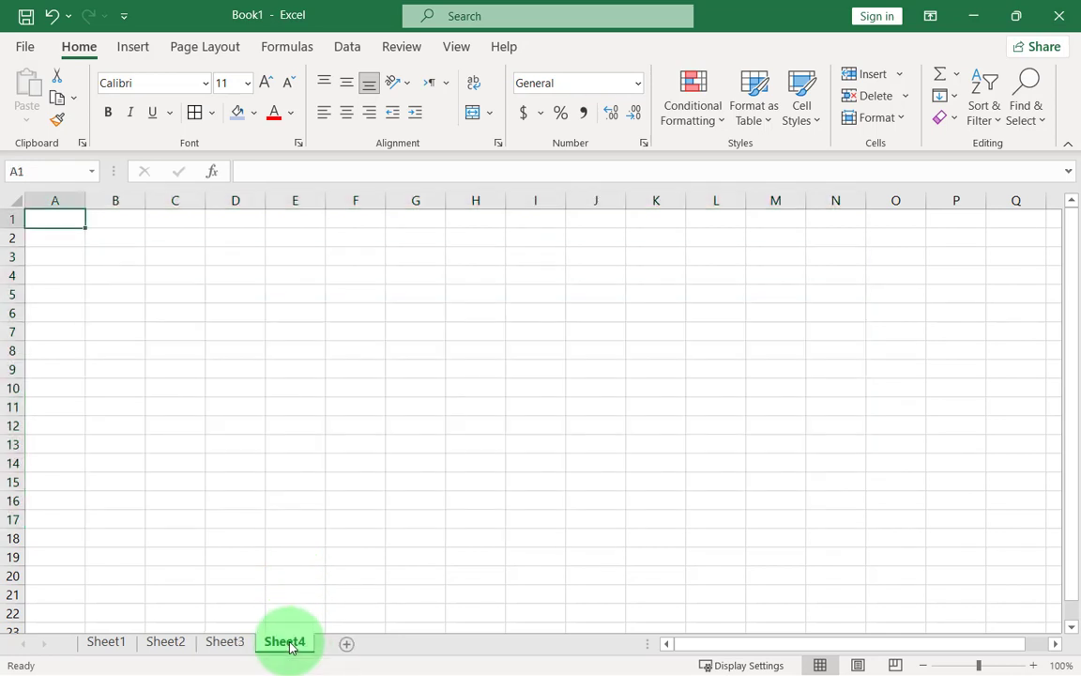
pyautogui.click(111, 643)
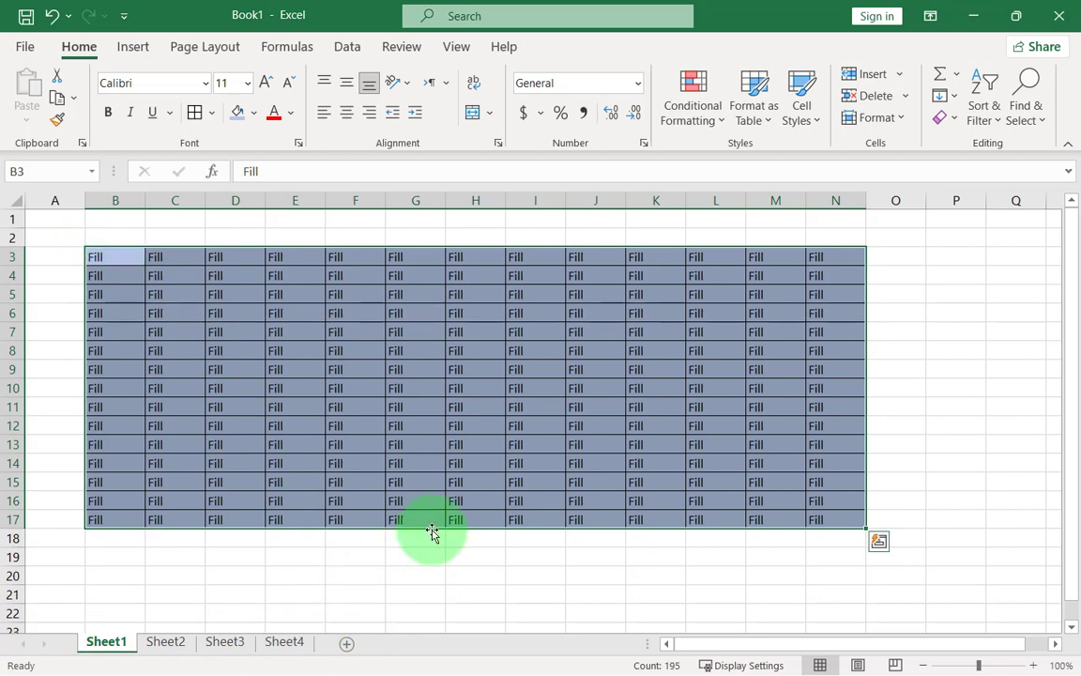
pyautogui.keyDown('ctrl'); pyautogui.click(285, 642); pyautogui.keyUp('ctrl')
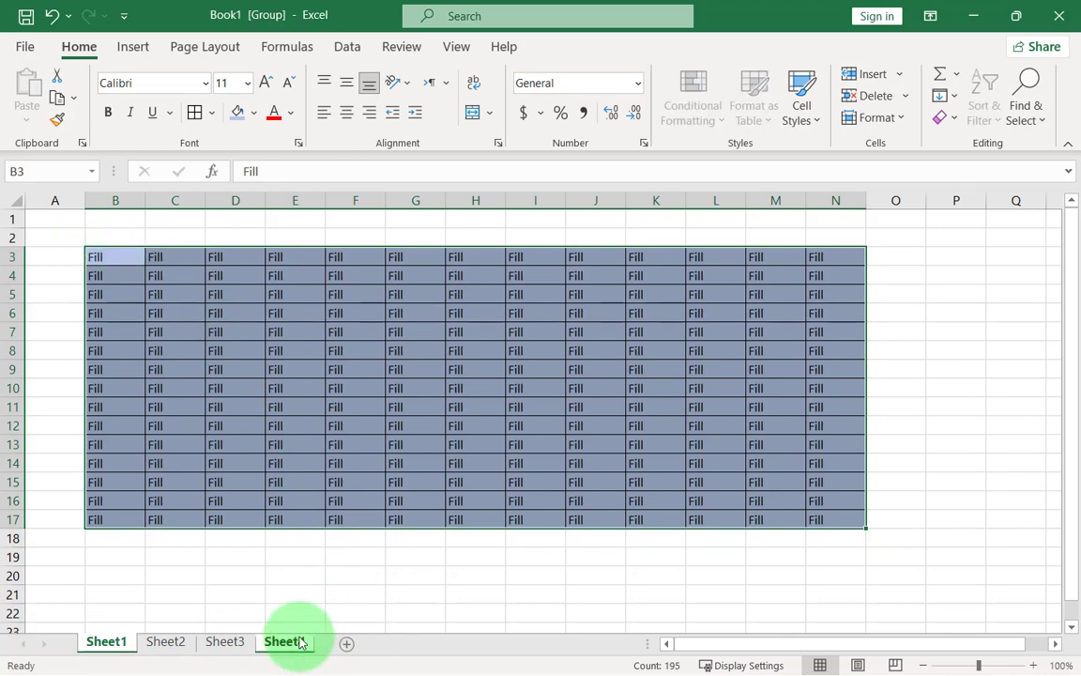
pyautogui.click(942, 94)
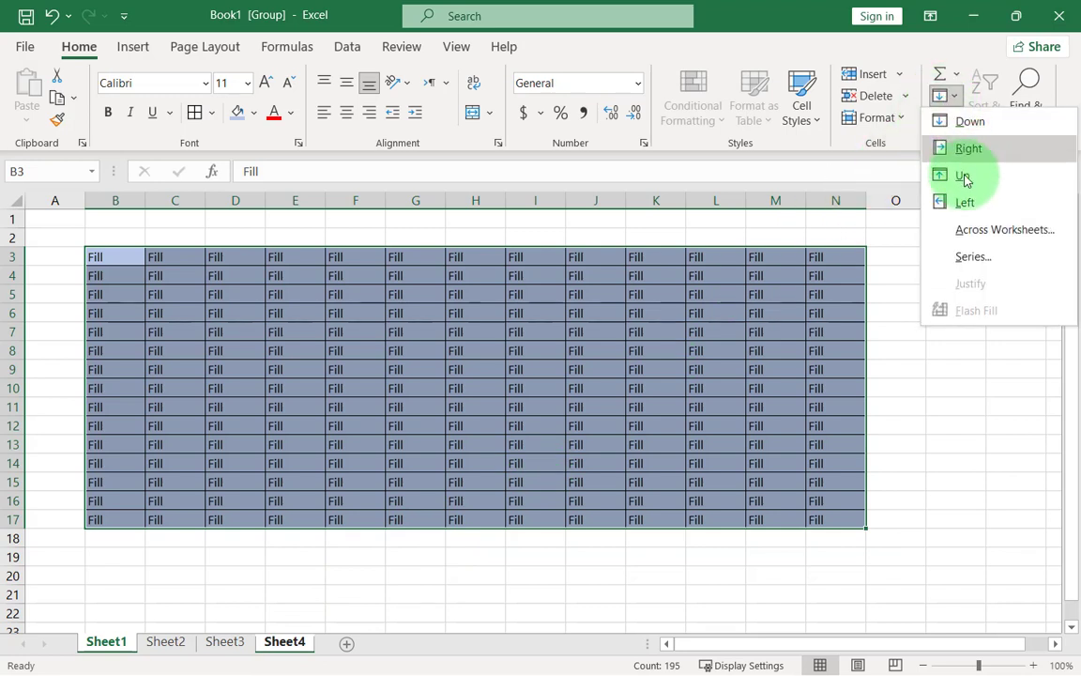
pyautogui.click(958, 228)
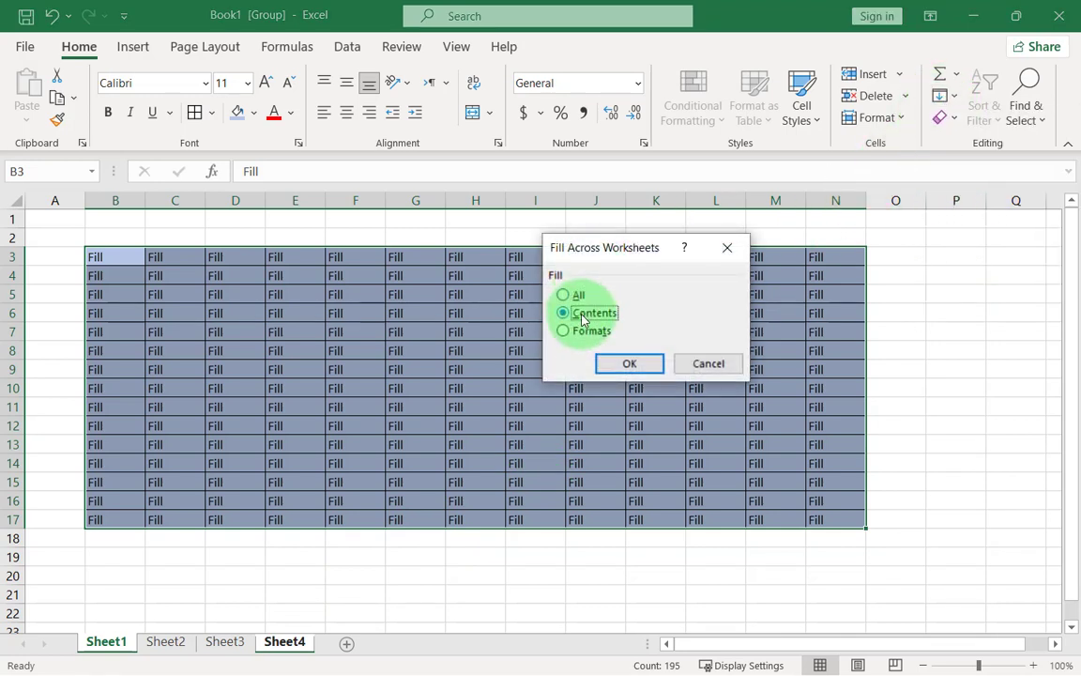
pyautogui.click(628, 364)
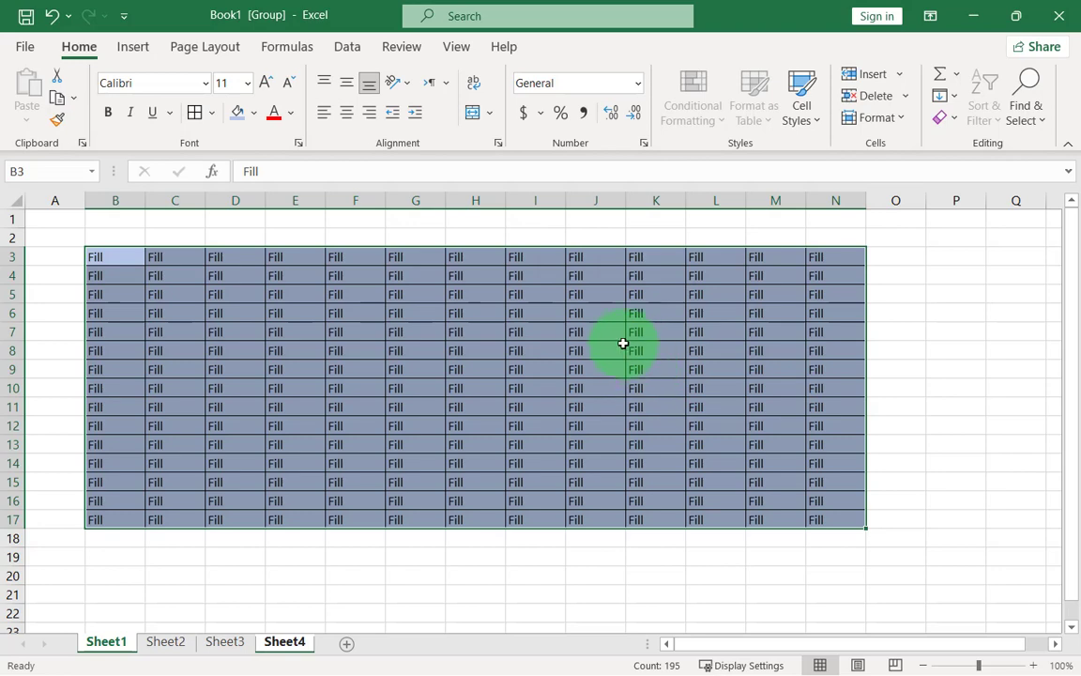
# Ungroup the worksheets and compare the range B3:N17 on Sheet4, Sheet3 and Sheet2
pyautogui.keyDown('ctrl'); pyautogui.click(225, 644); pyautogui.keyUp('ctrl')
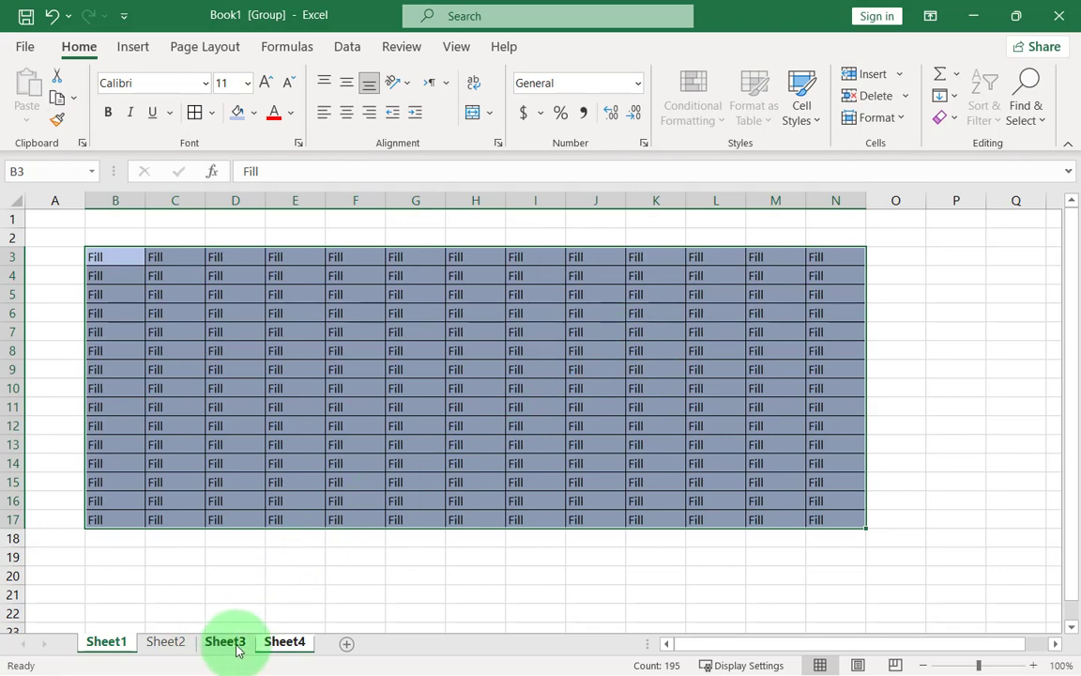
pyautogui.click(235, 646)
pyautogui.click(285, 644)
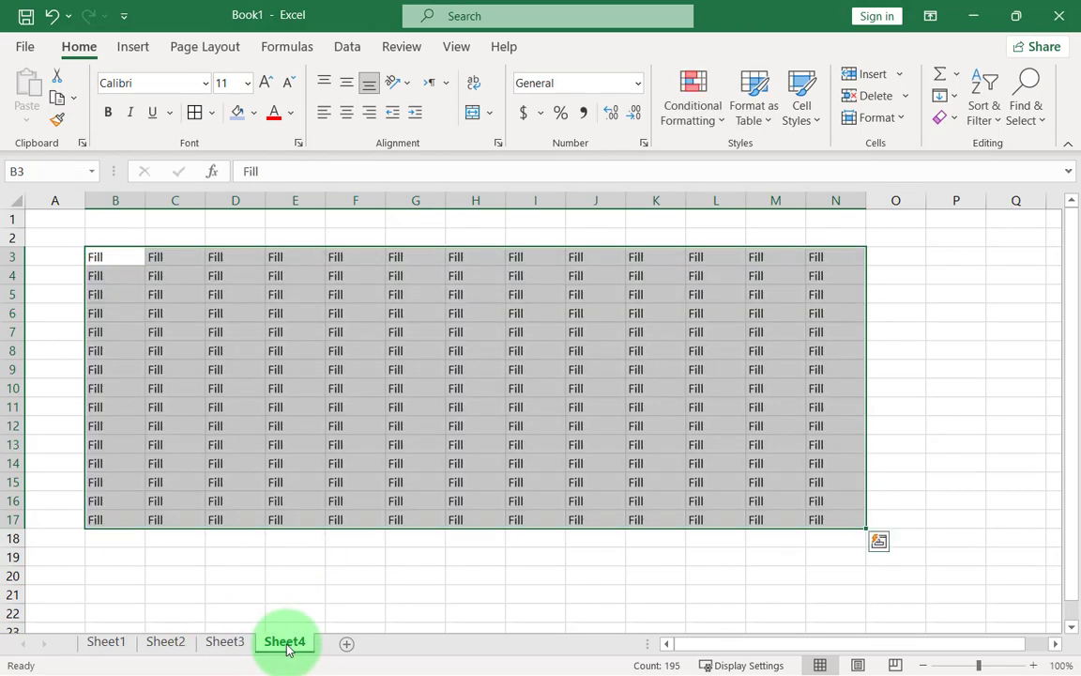
pyautogui.click(226, 646)
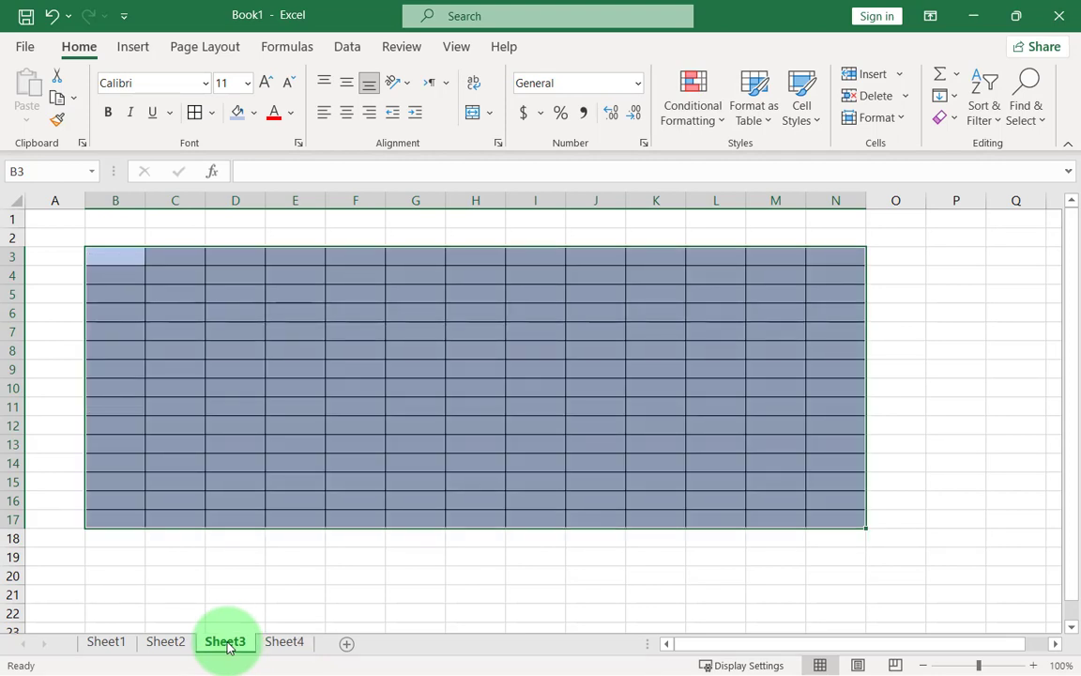
pyautogui.keyDown('ctrl'); pyautogui.click(178, 644); pyautogui.keyUp('ctrl')
pyautogui.click(178, 644)
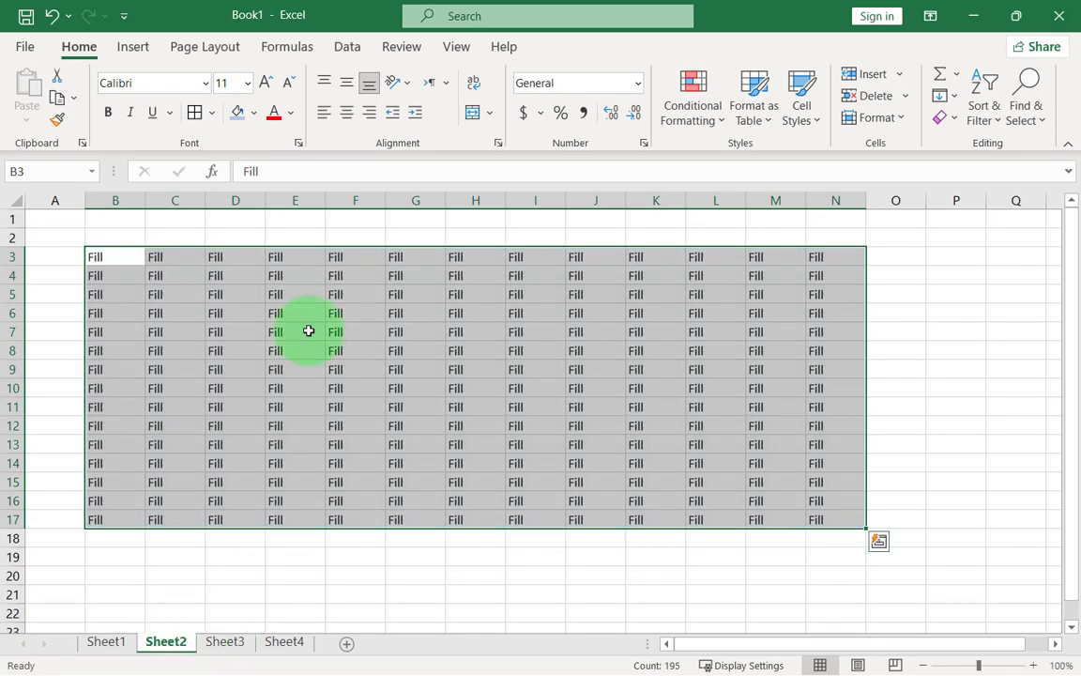
# Group Sheet1 with Sheet2 and fill B3:N17 across the grouped worksheets with the All option
pyautogui.click(106, 641)
pyautogui.click(947, 95)
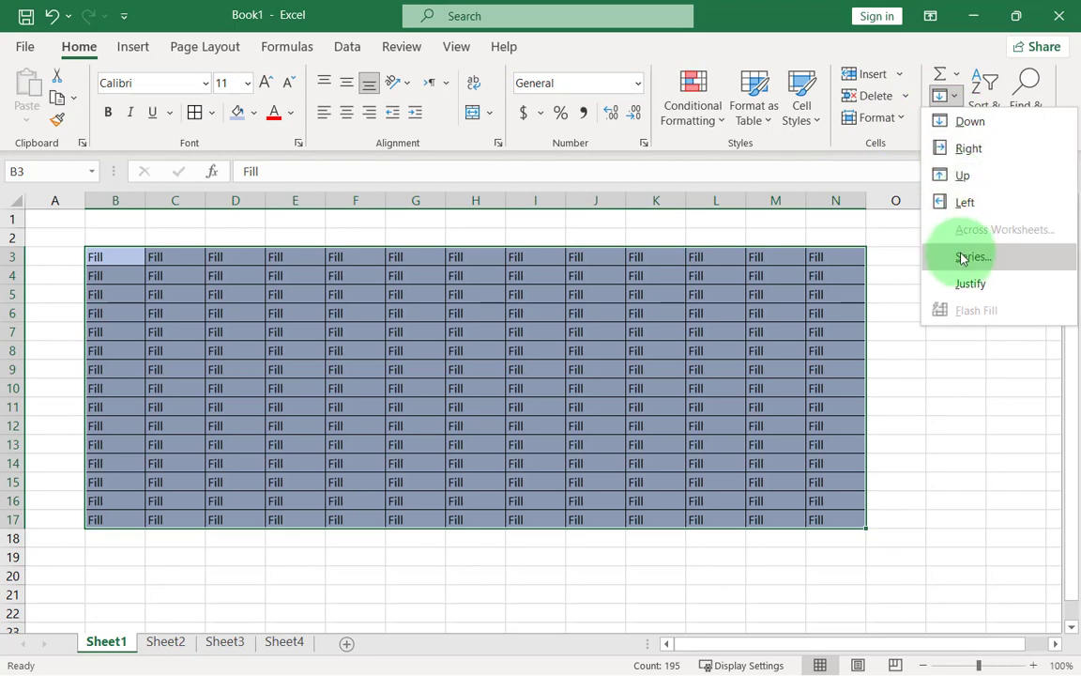
pyautogui.press('Escape')
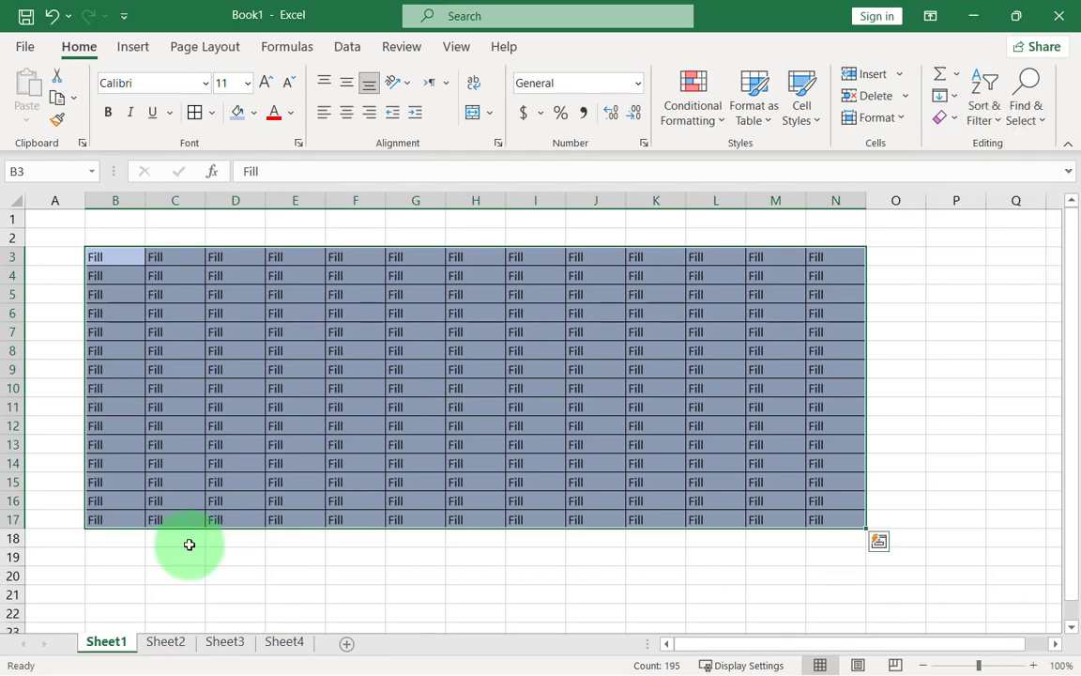
pyautogui.keyDown('ctrl'); pyautogui.click(169, 642); pyautogui.keyUp('ctrl')
pyautogui.click(949, 95)
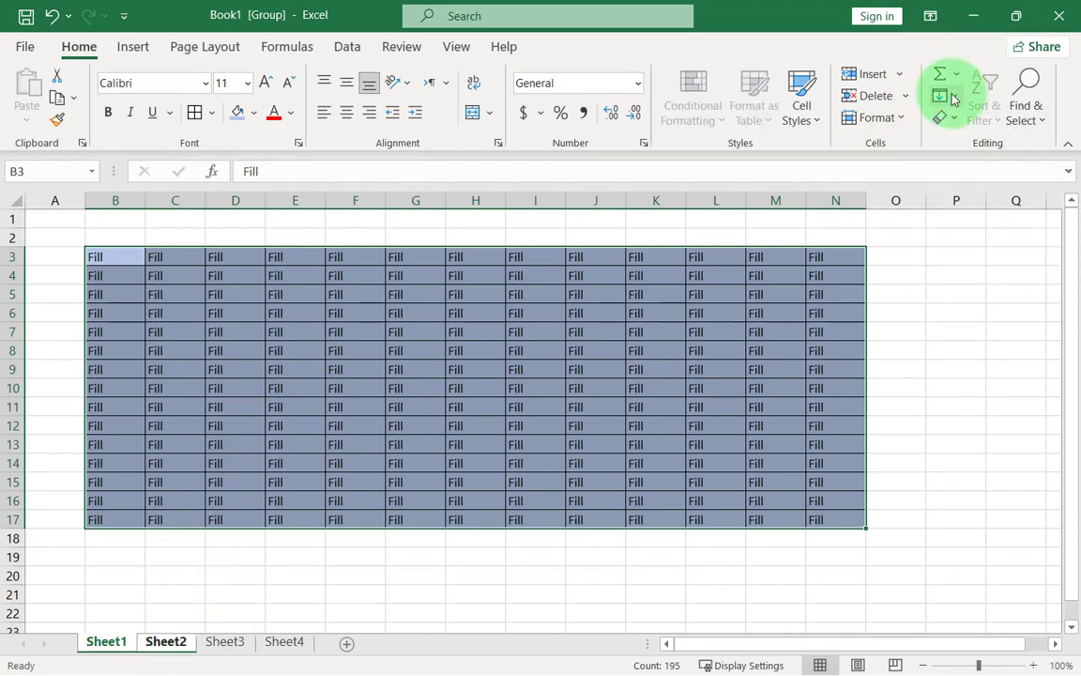
pyautogui.click(961, 249)
pyautogui.click(749, 216)
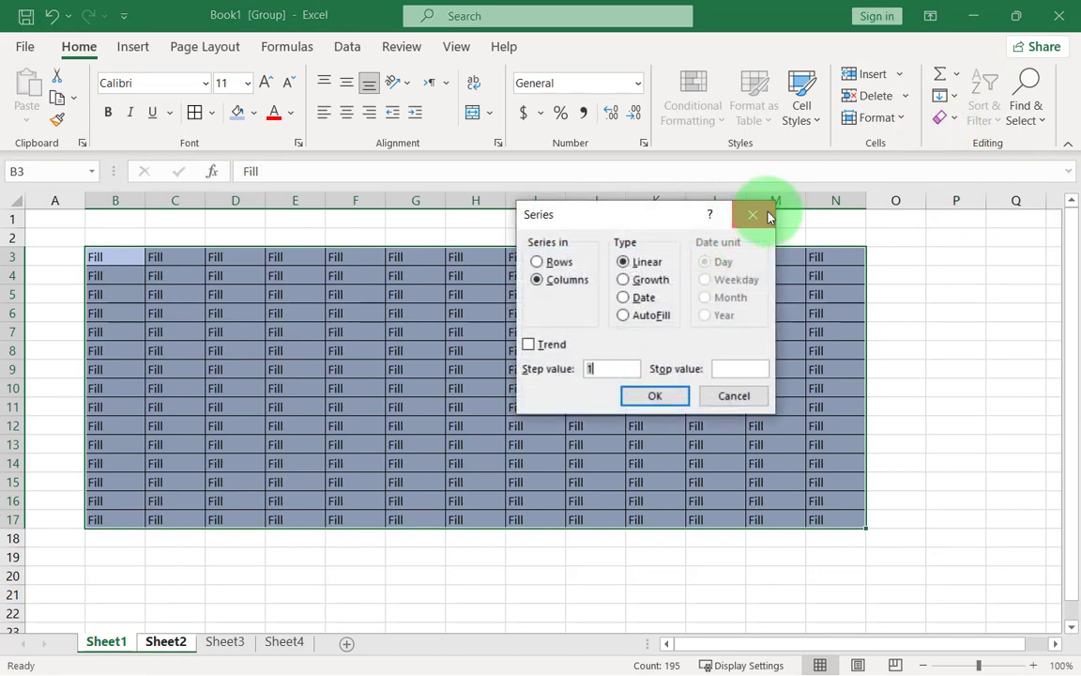
pyautogui.click(942, 96)
pyautogui.click(953, 229)
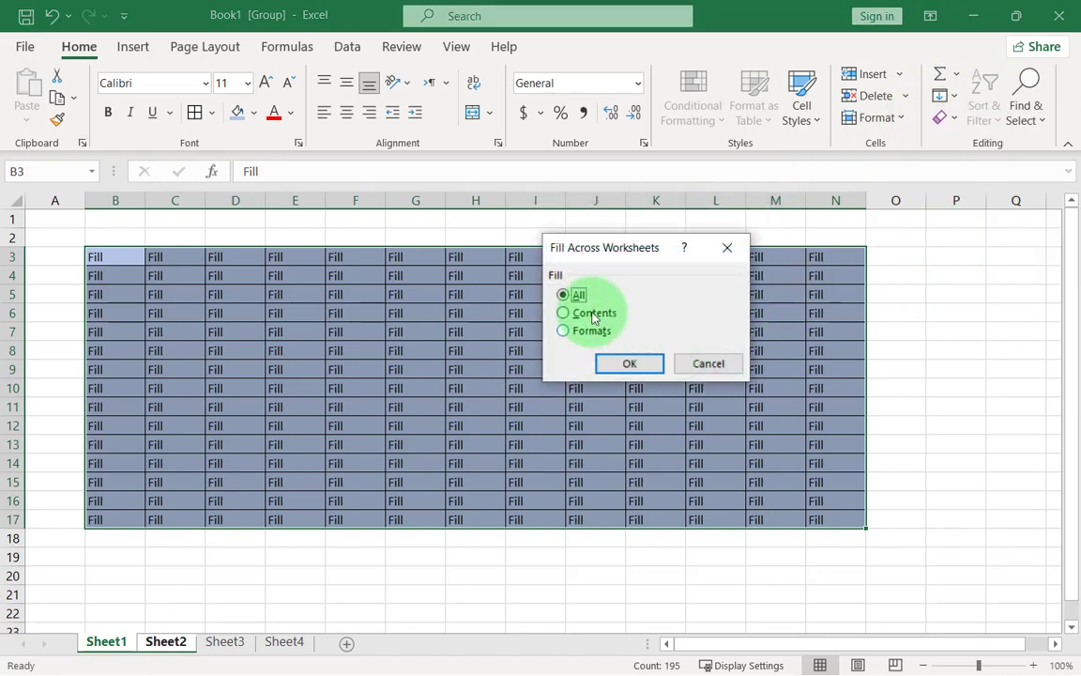
pyautogui.click(624, 364)
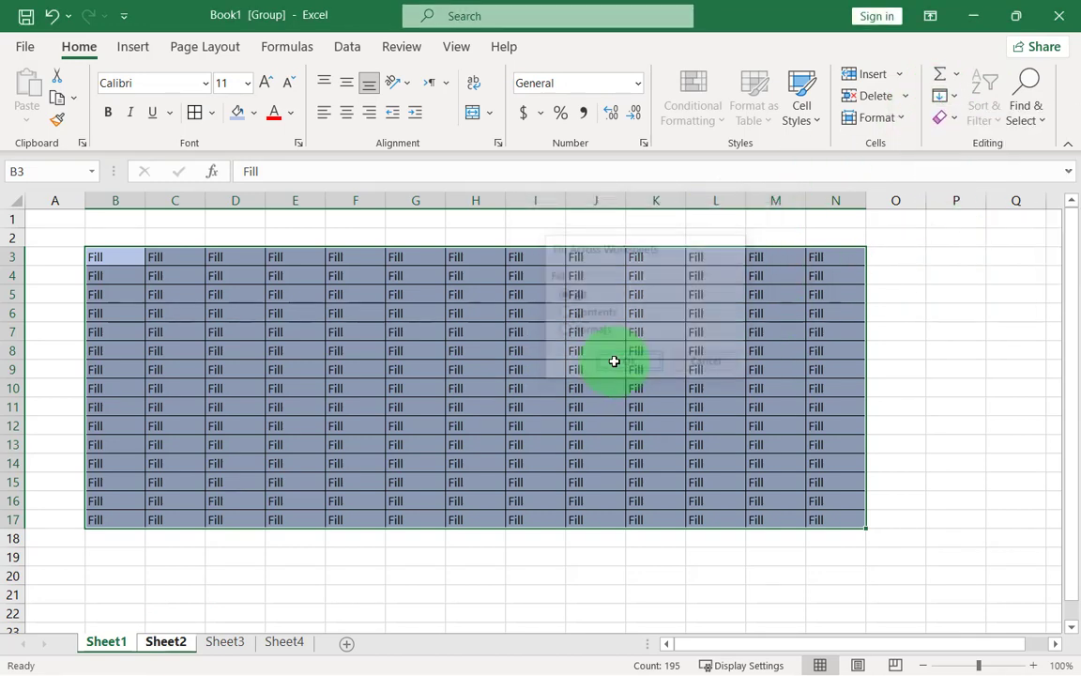
# Review the filled range on Sheet2, Sheet3 and Sheet4, look over the Fill commands, and return to Sheet1
pyautogui.click(224, 644)
pyautogui.click(167, 642)
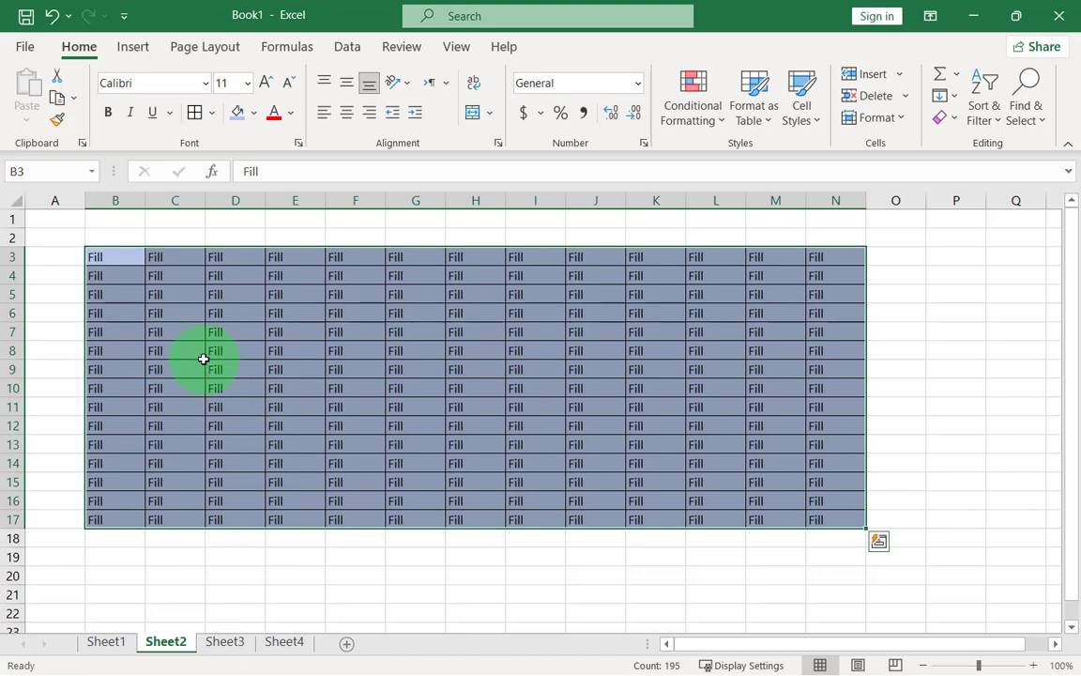
pyautogui.click(222, 391)
pyautogui.click(224, 647)
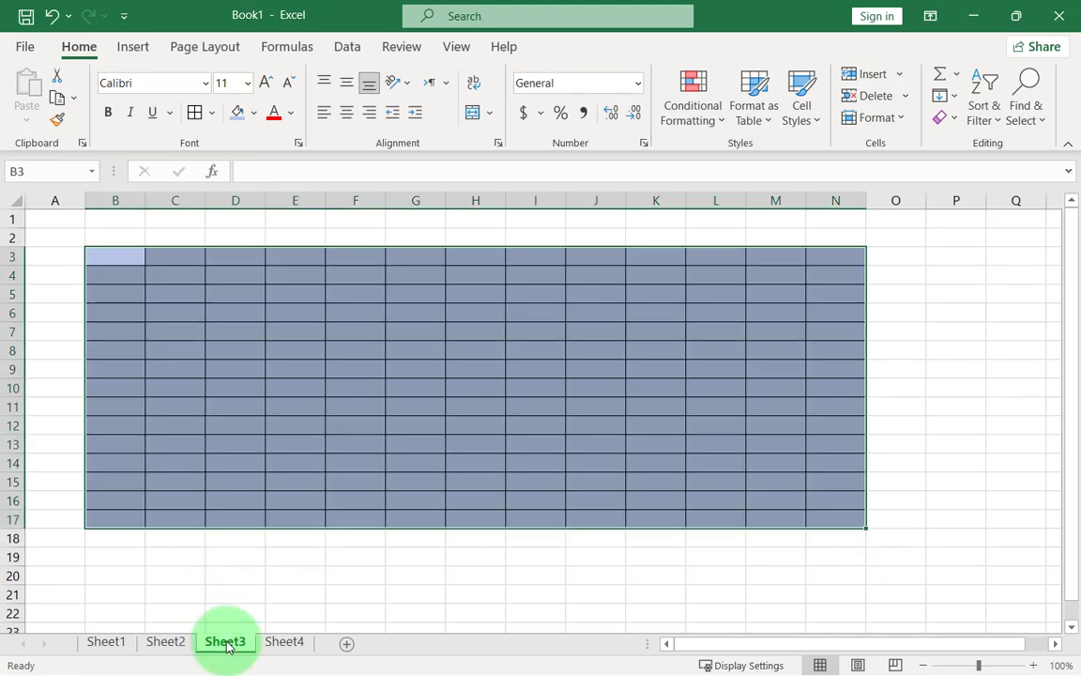
pyautogui.click(286, 644)
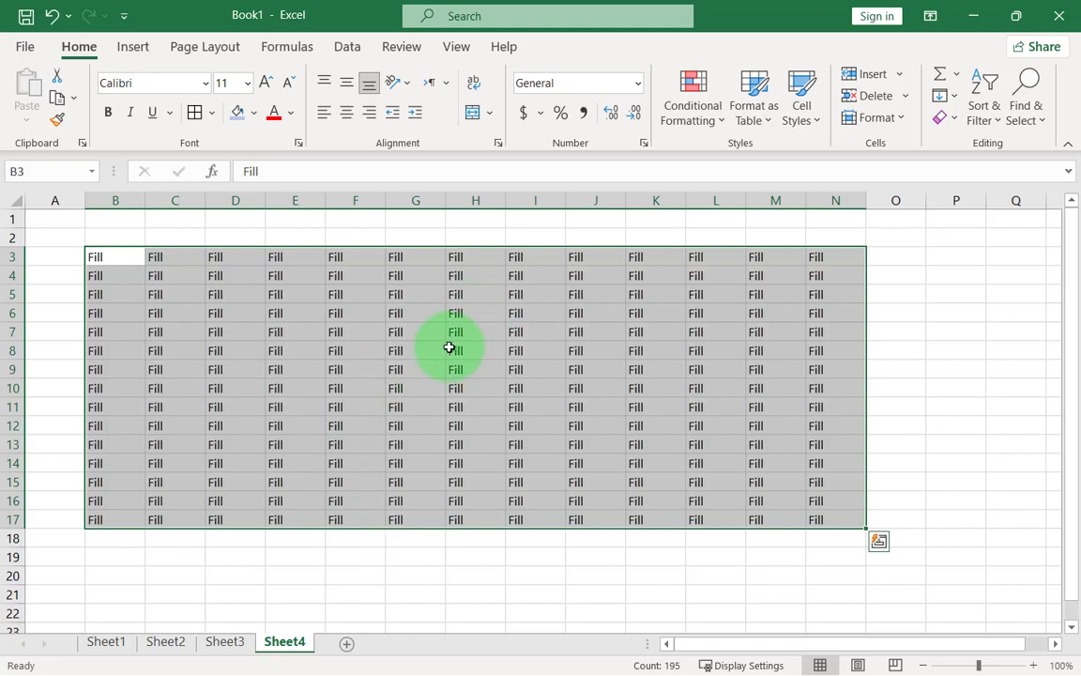
pyautogui.click(950, 96)
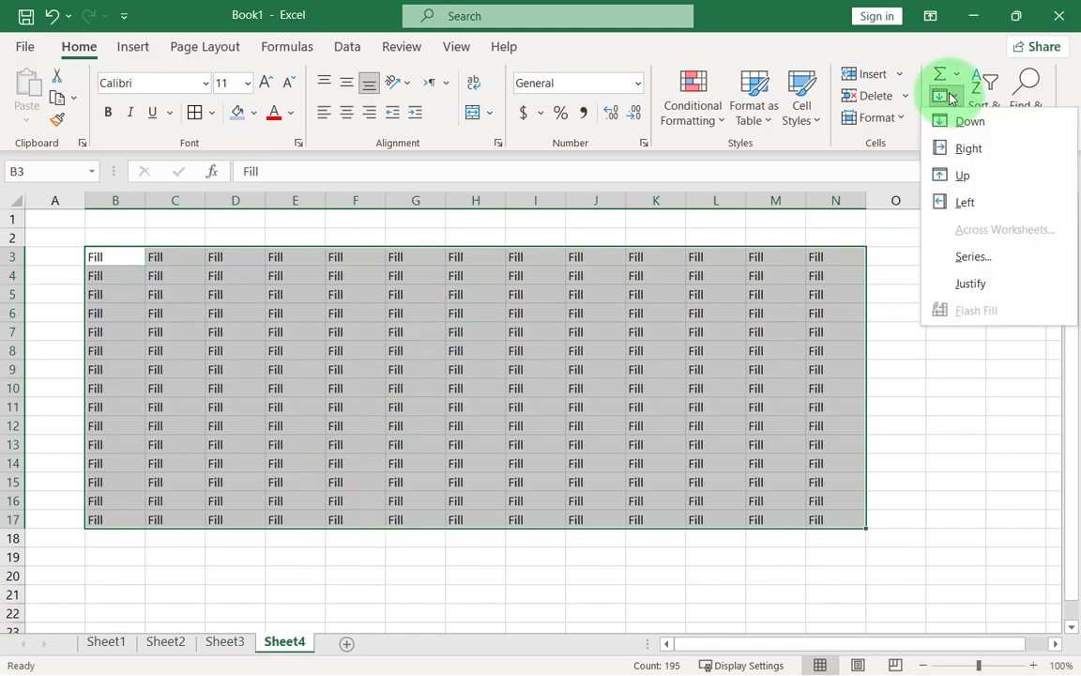
pyautogui.click(308, 452)
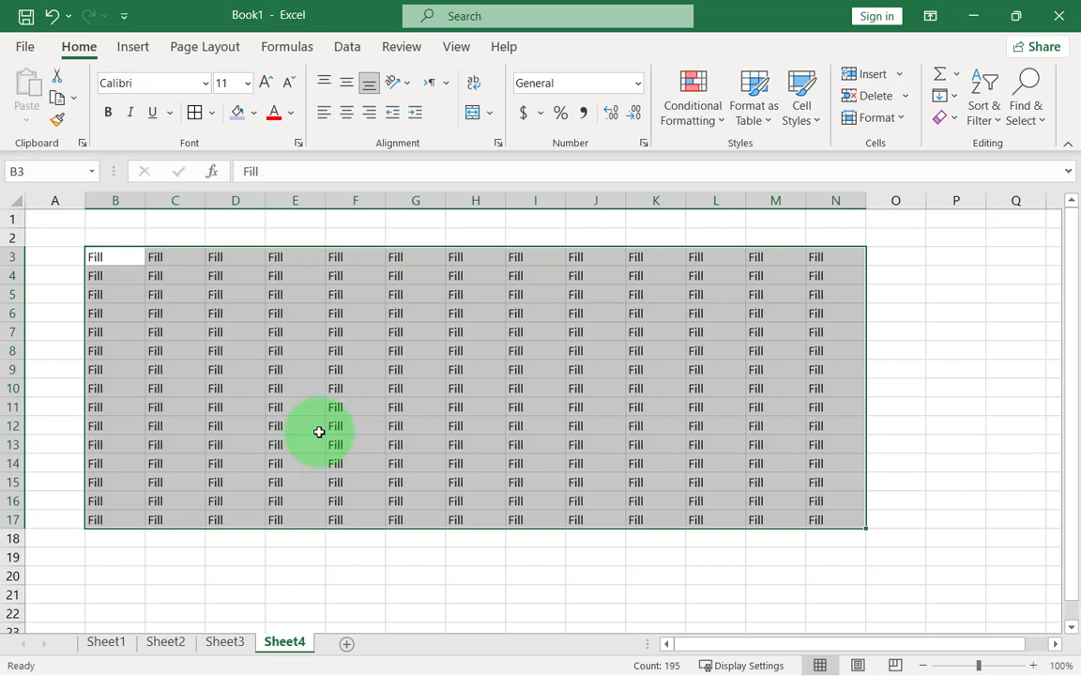
pyautogui.click(107, 644)
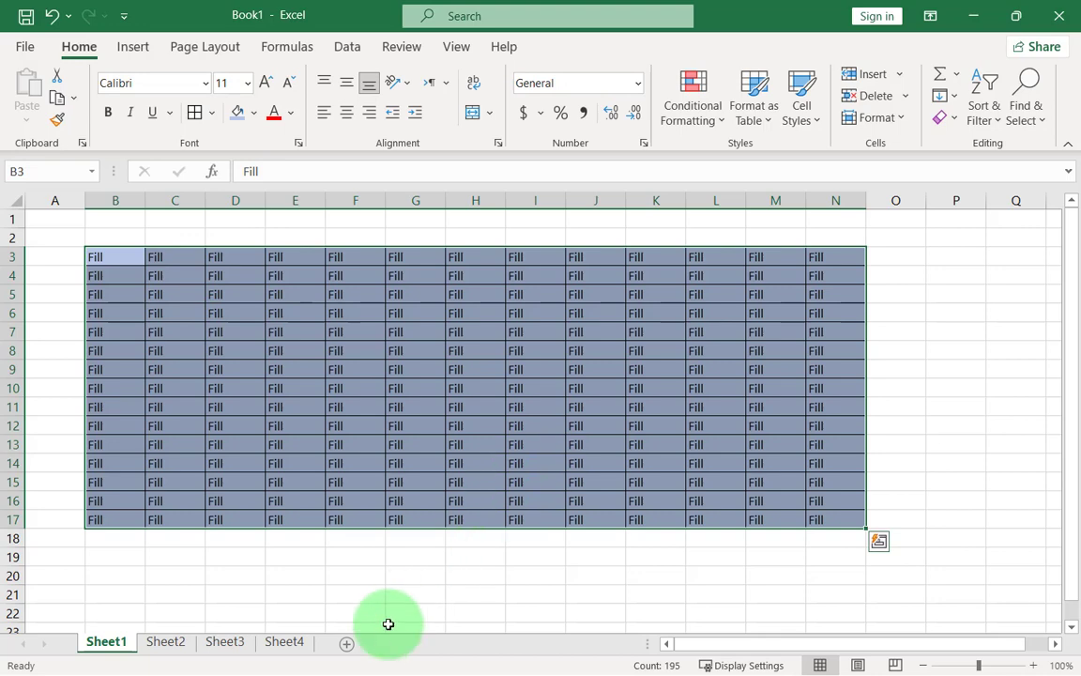
# Add Sheet5 after Sheet4 and move the range B3:N17 from Sheet1 to the same cells on Sheet5
pyautogui.click(346, 650)
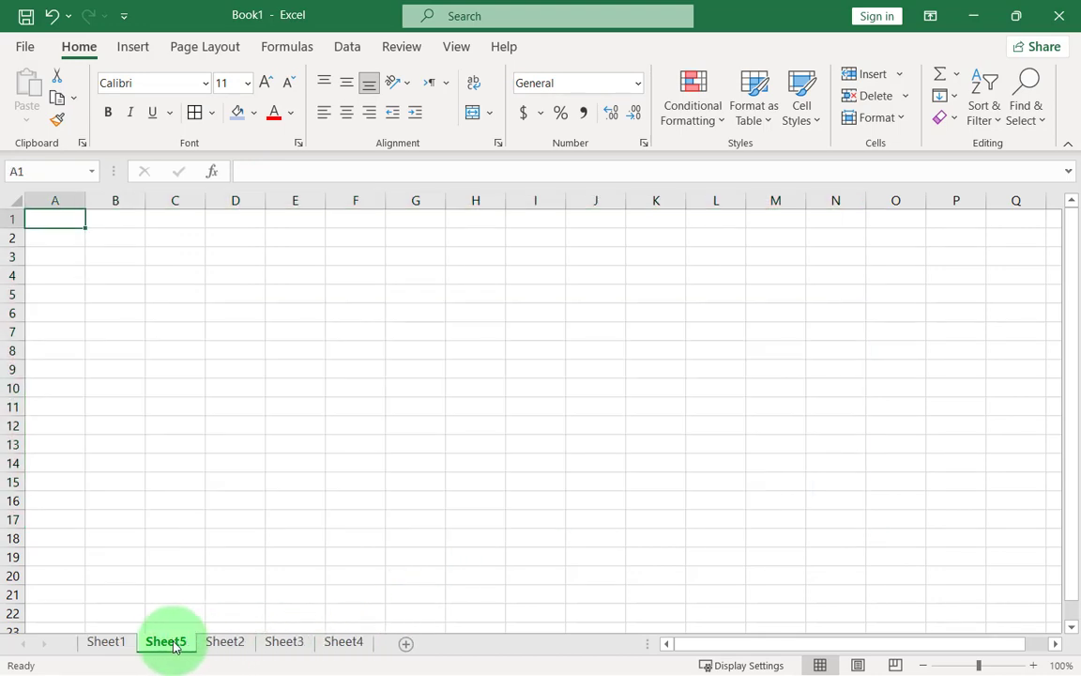
pyautogui.moveTo(166, 641); pyautogui.dragTo(404, 641)
pyautogui.click(107, 641)
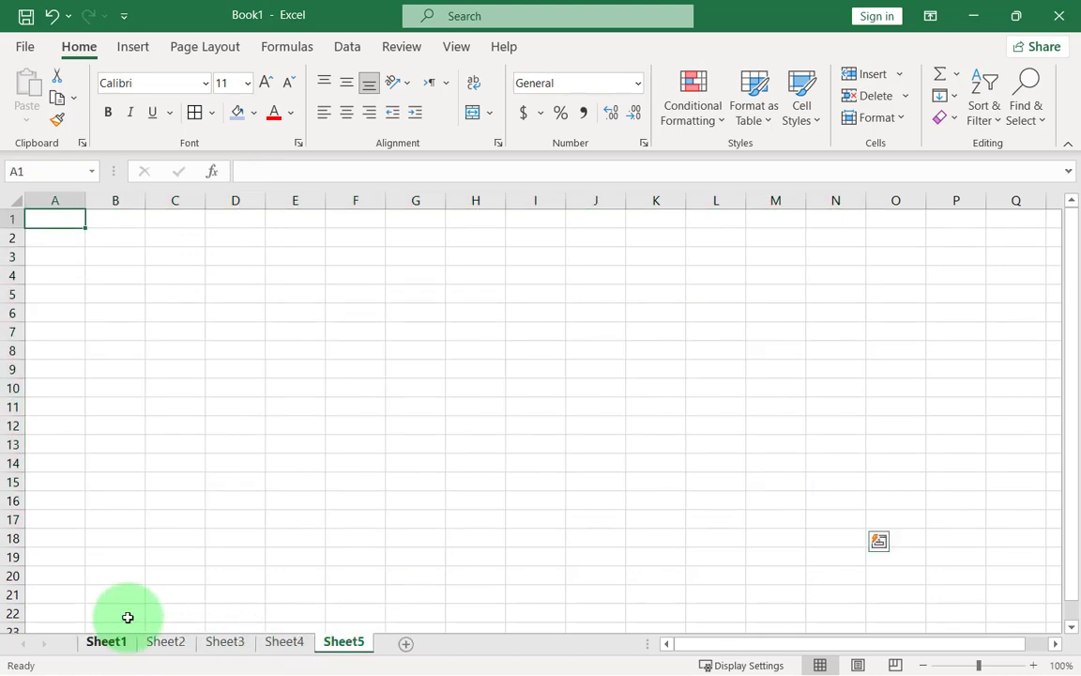
pyautogui.moveTo(275, 251); pyautogui.dragTo(328, 286)
pyautogui.press('alt')
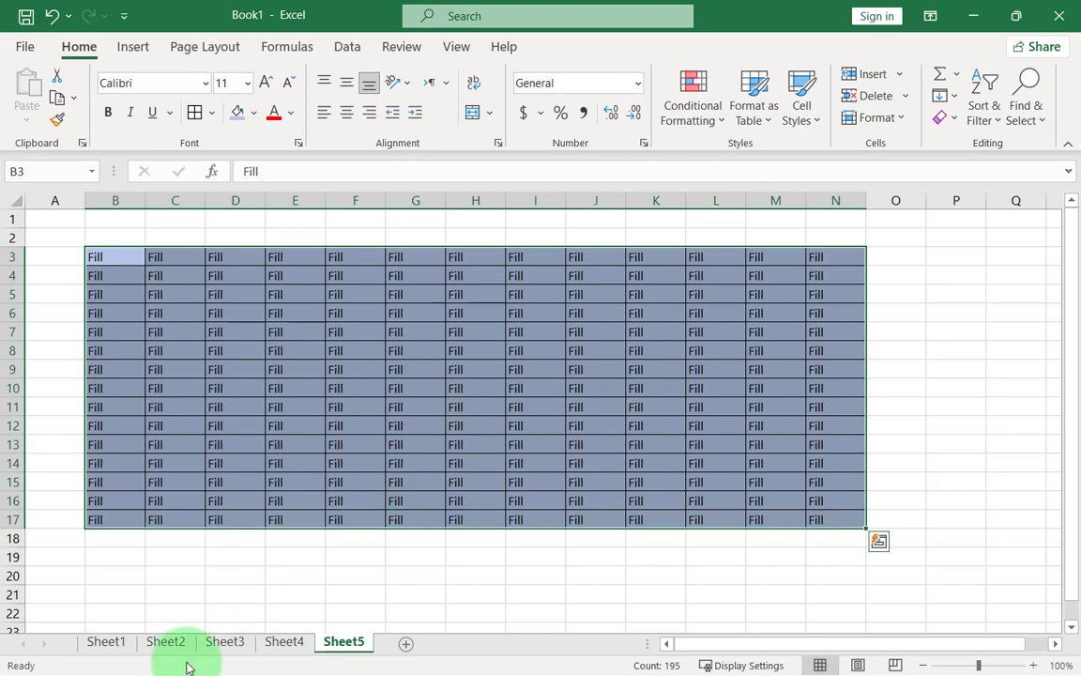
pyautogui.click(120, 651)
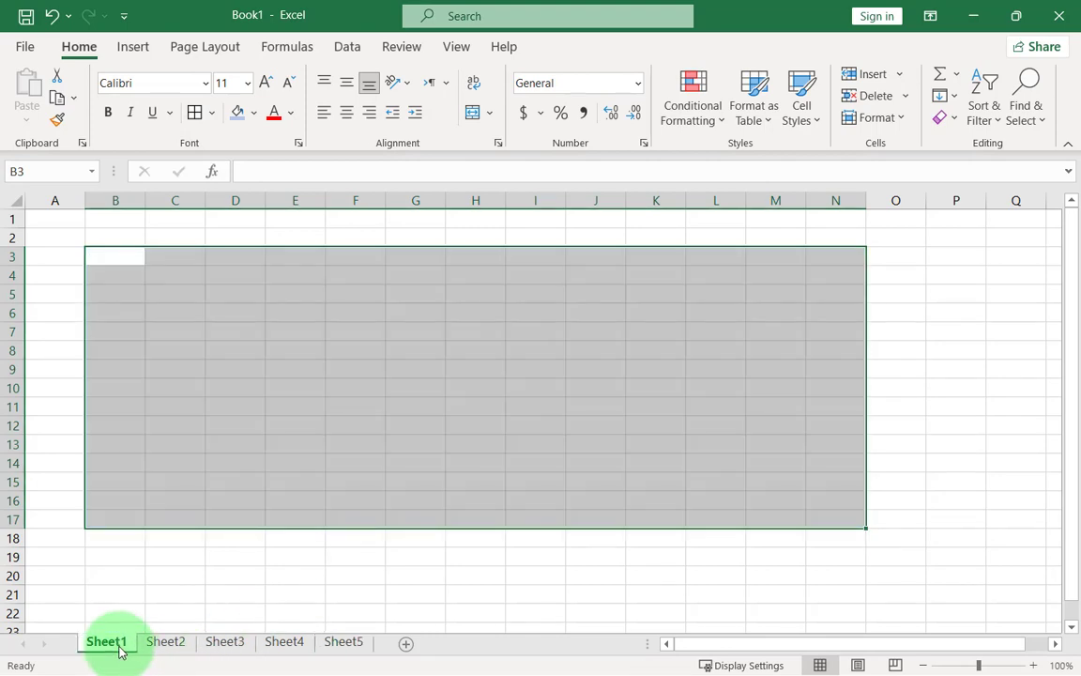
pyautogui.click(344, 643)
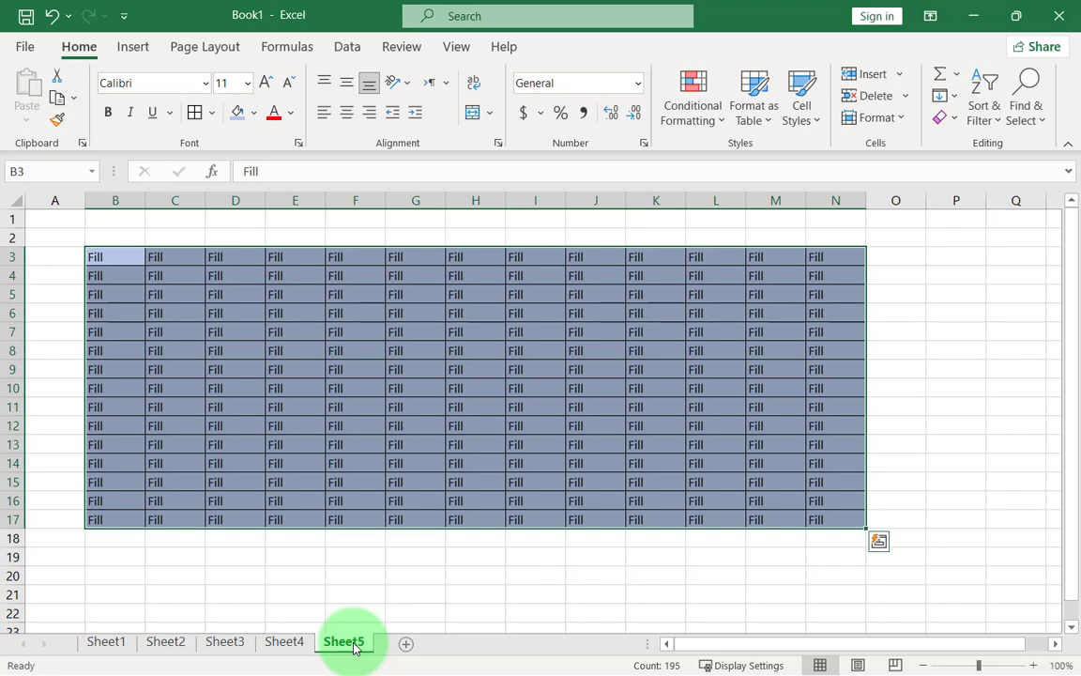
# Group all the worksheets and merge and center the cells B1:N2 above the filled table
pyautogui.rightClick(355, 647)
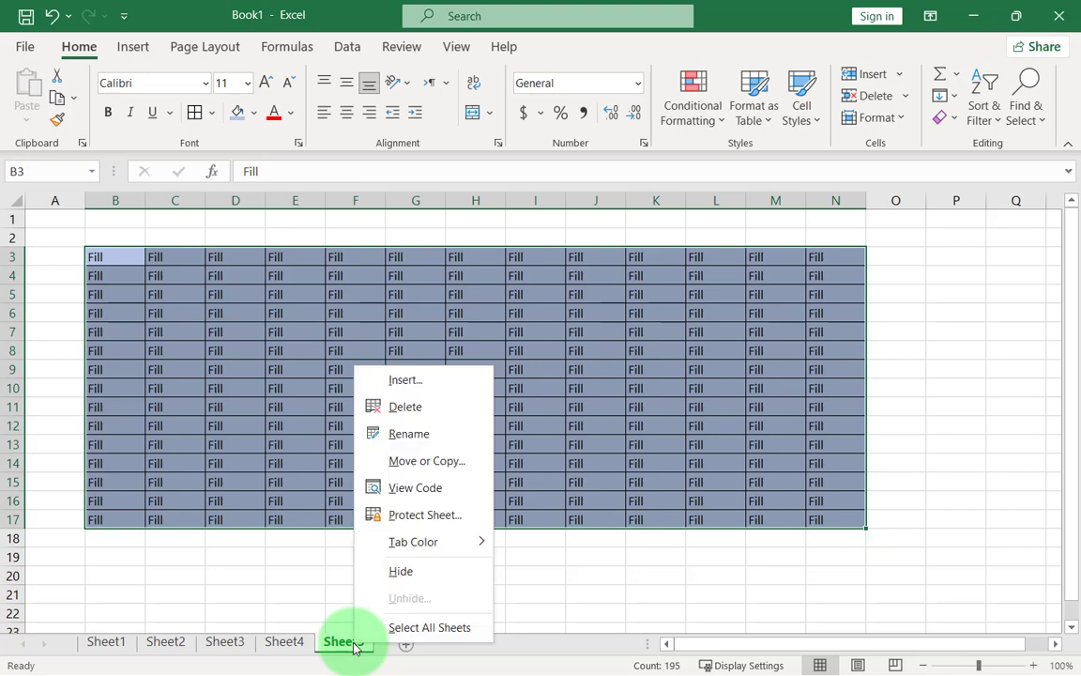
pyautogui.click(375, 629)
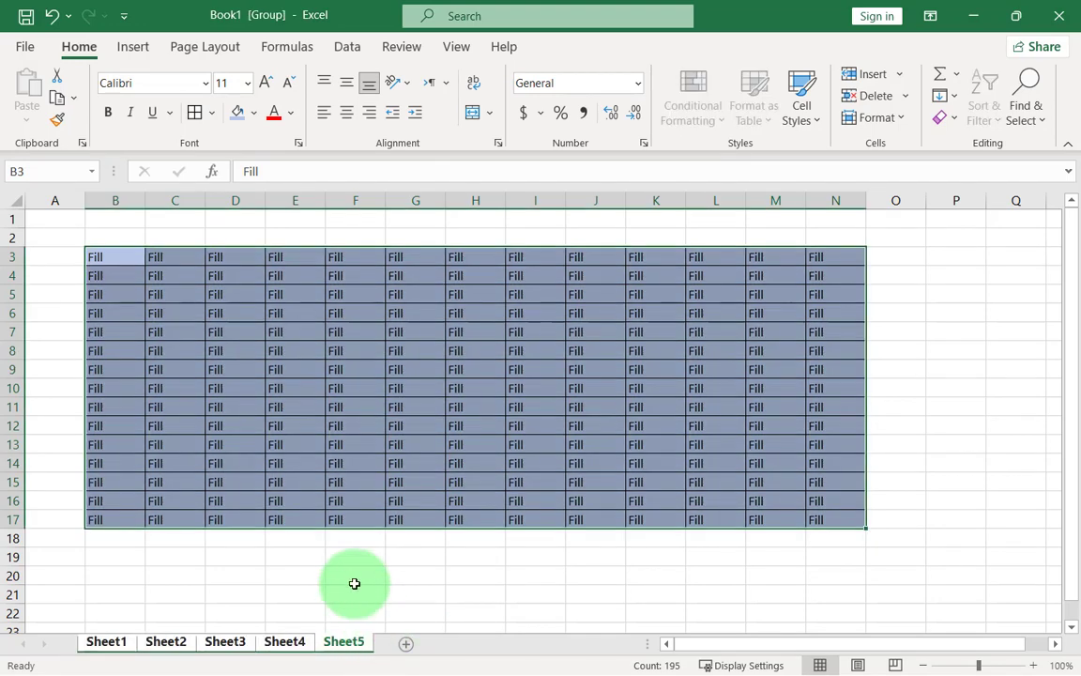
pyautogui.moveTo(118, 221); pyautogui.dragTo(822, 230)
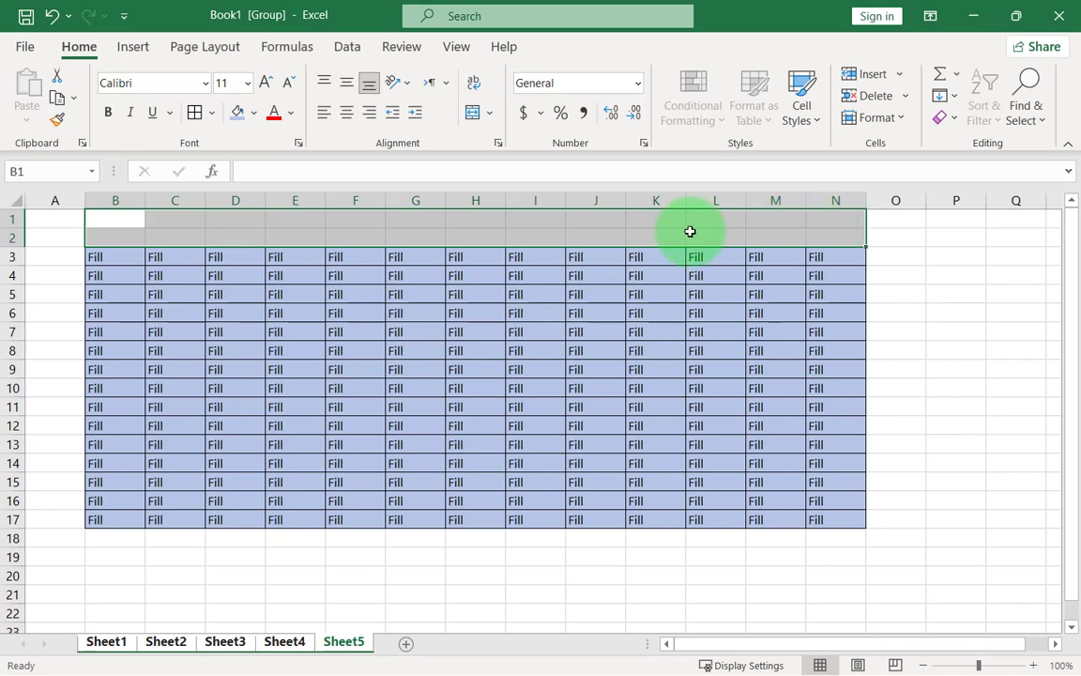
pyautogui.click(474, 114)
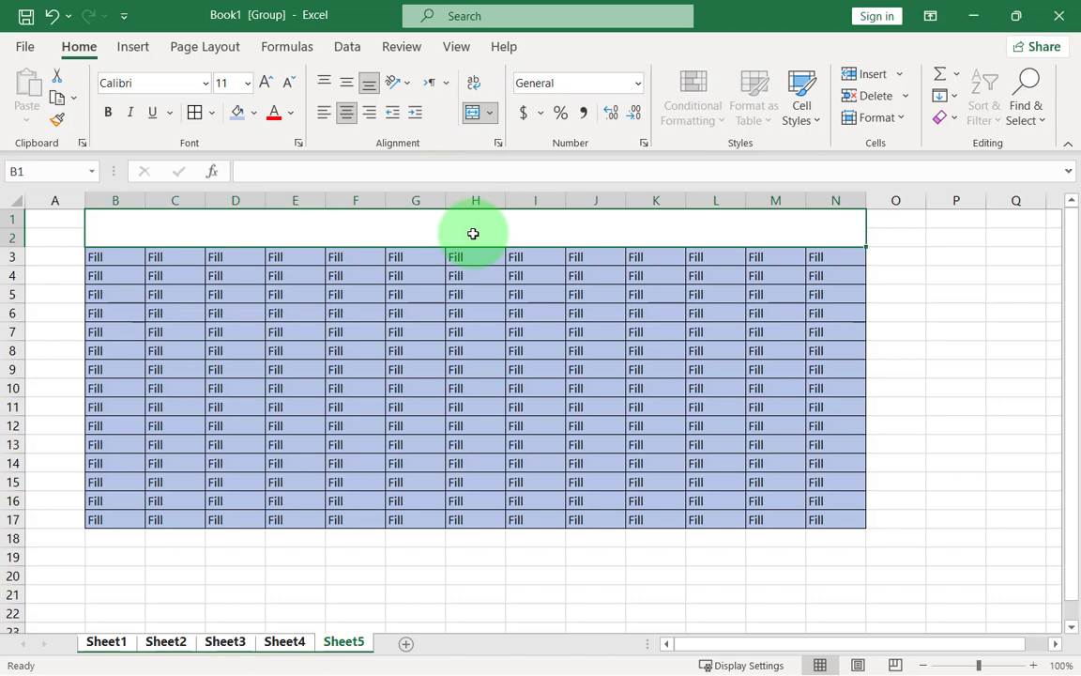
# Enter "Title of the sheet" in the merged cell above the table and ungroup the worksheets
pyautogui.write('Title of the')
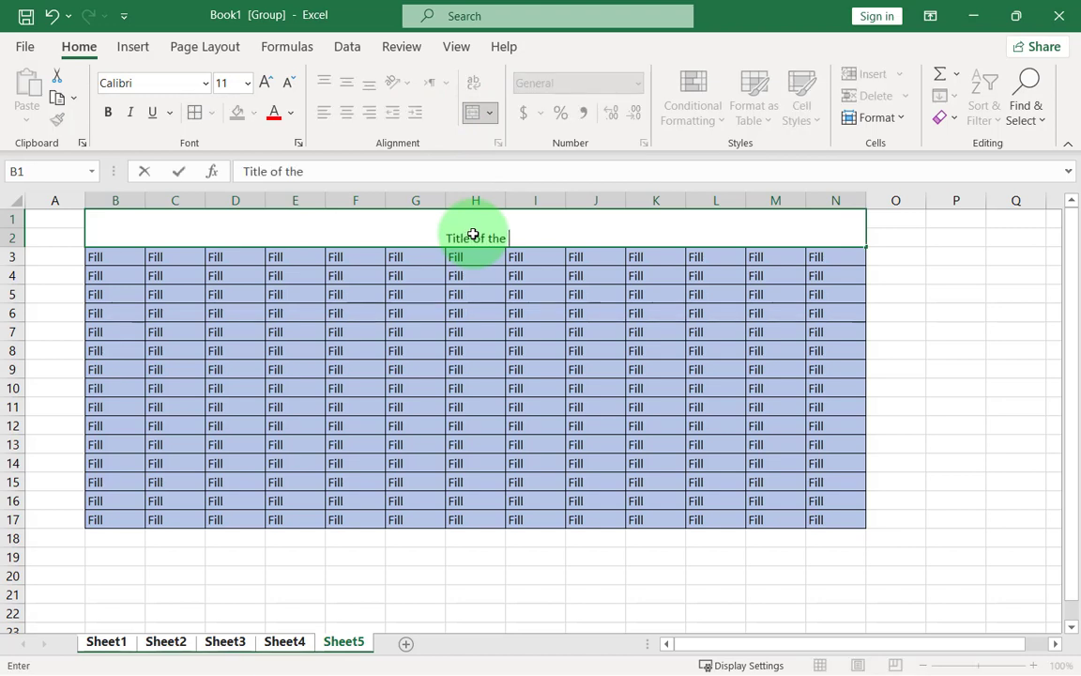
pyautogui.write(' sheet')
pyautogui.press('Return')
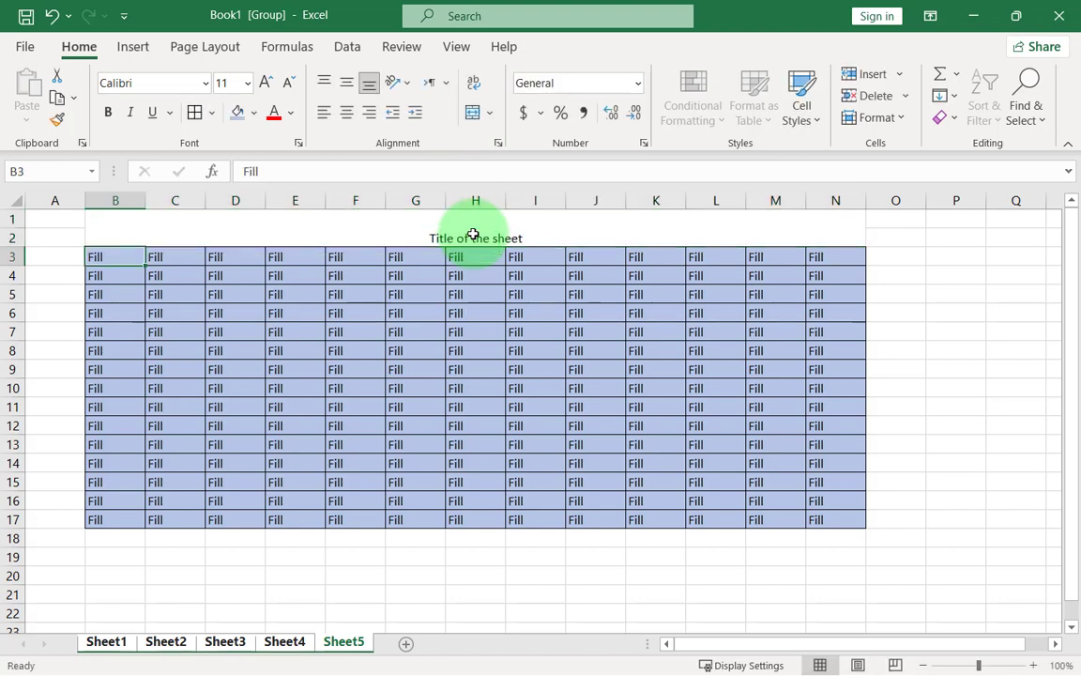
pyautogui.rightClick(287, 642)
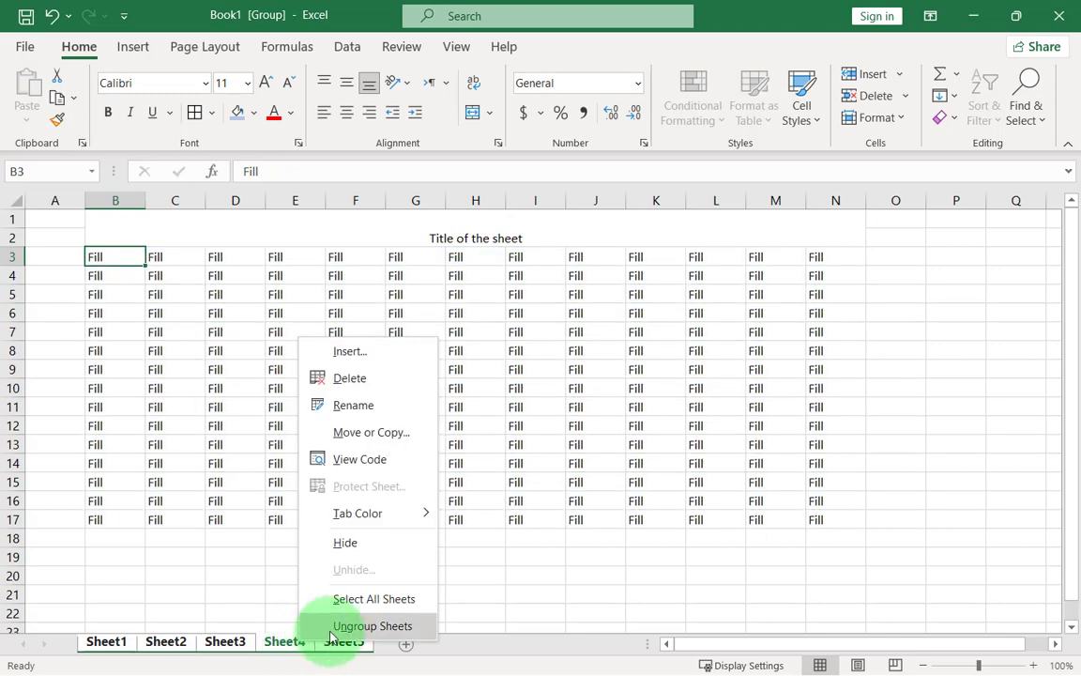
pyautogui.click(330, 636)
# Check the merged title row on each worksheet from Sheet1 to Sheet5
pyautogui.click(220, 642)
pyautogui.click(160, 642)
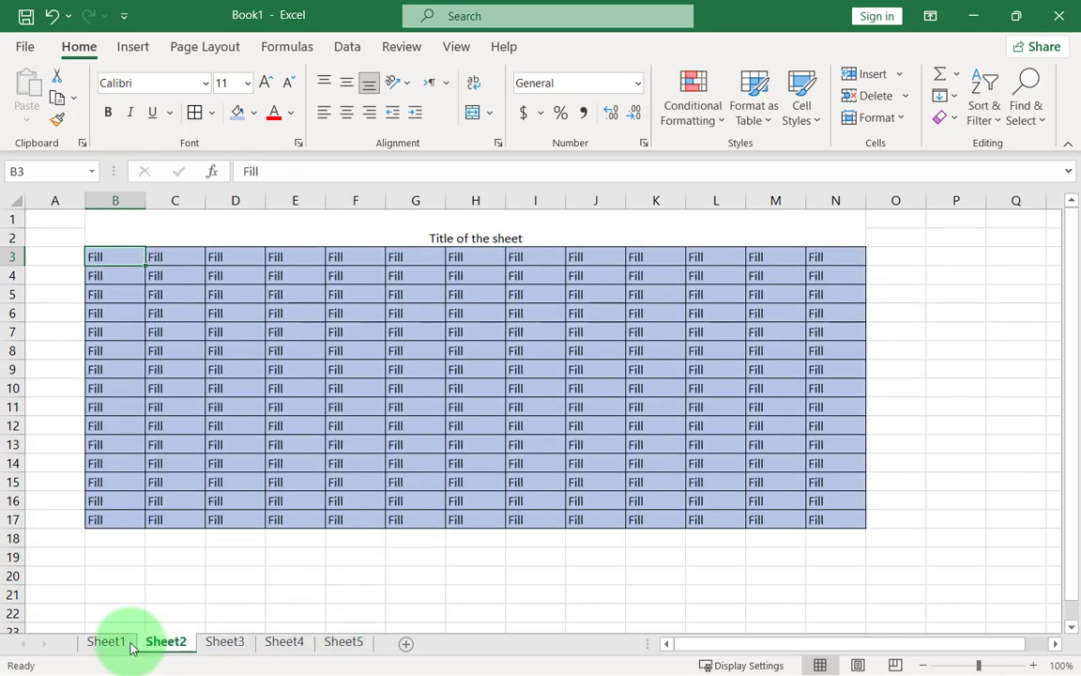
pyautogui.click(111, 643)
pyautogui.click(165, 642)
pyautogui.click(224, 642)
pyautogui.click(284, 642)
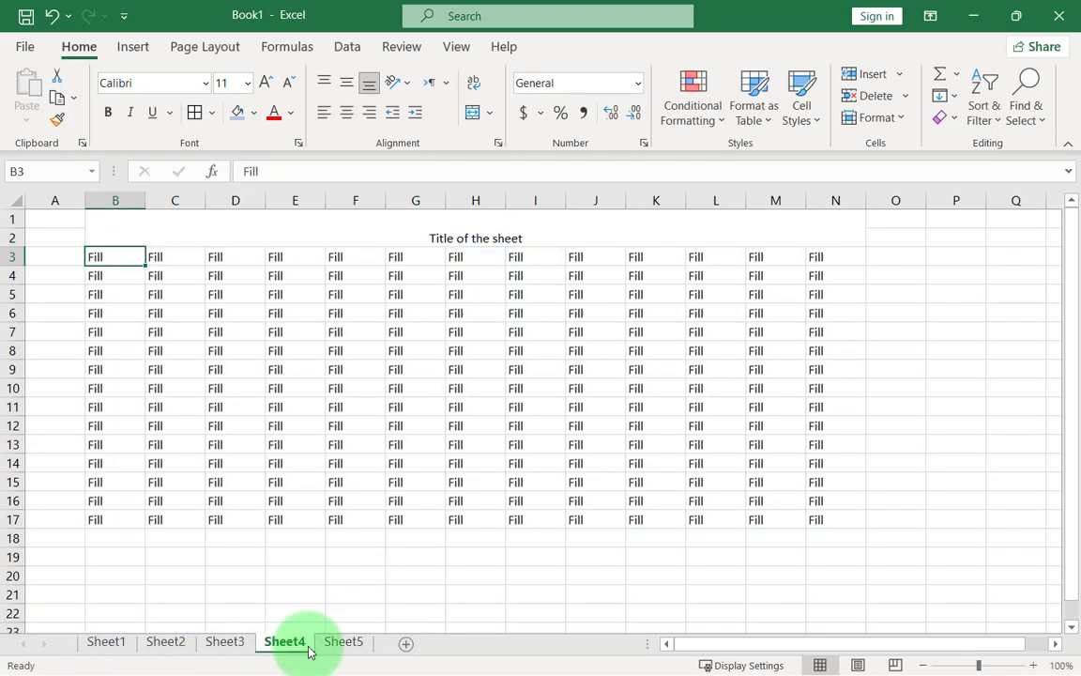
pyautogui.click(346, 646)
pyautogui.click(540, 402)
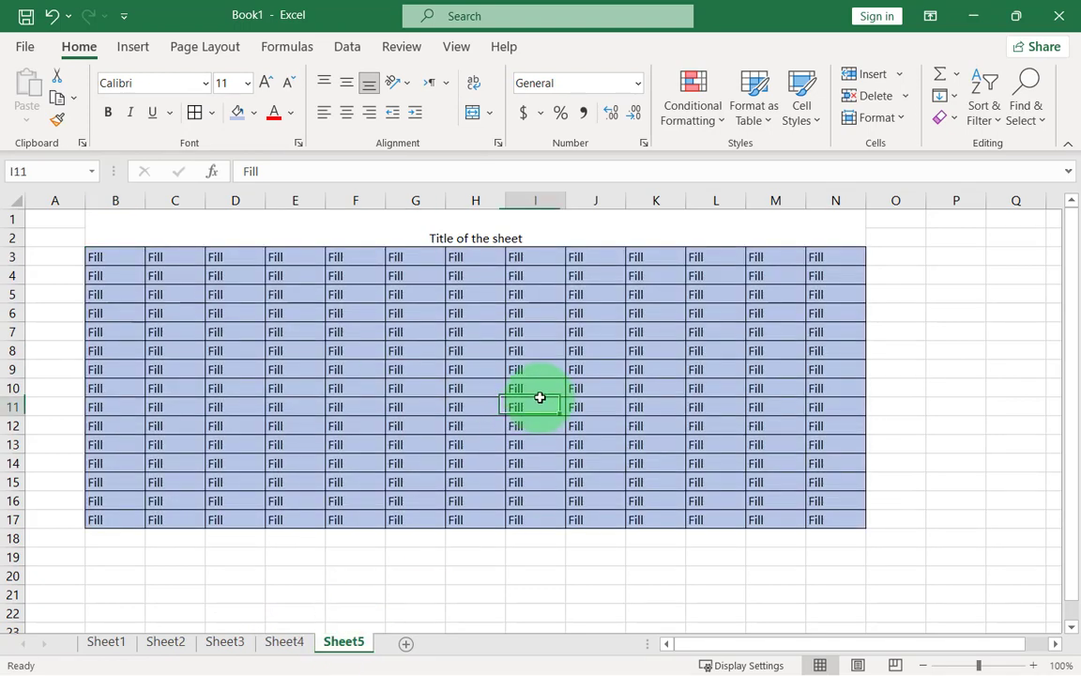